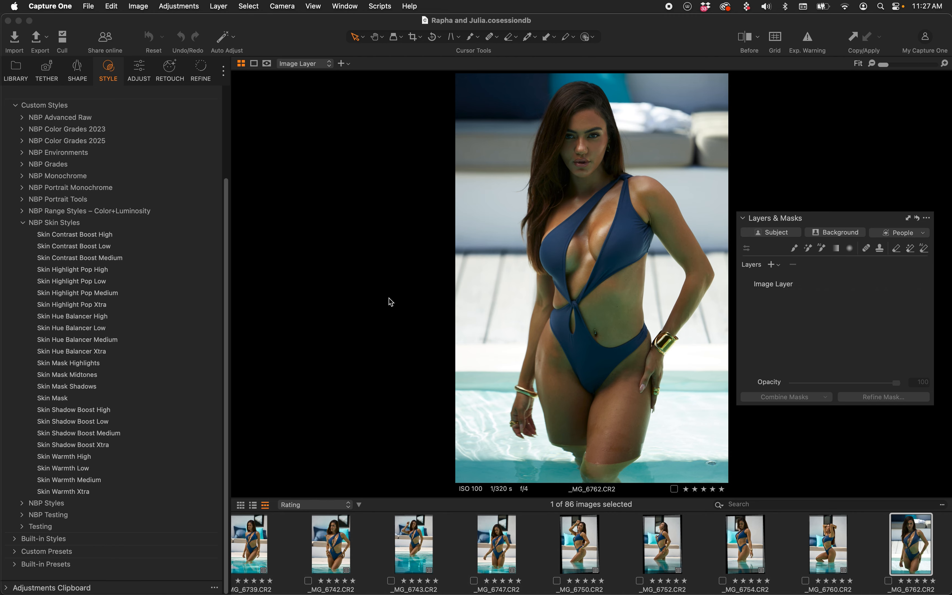
{"action": "left_click", "coordinate": [22, 199]}
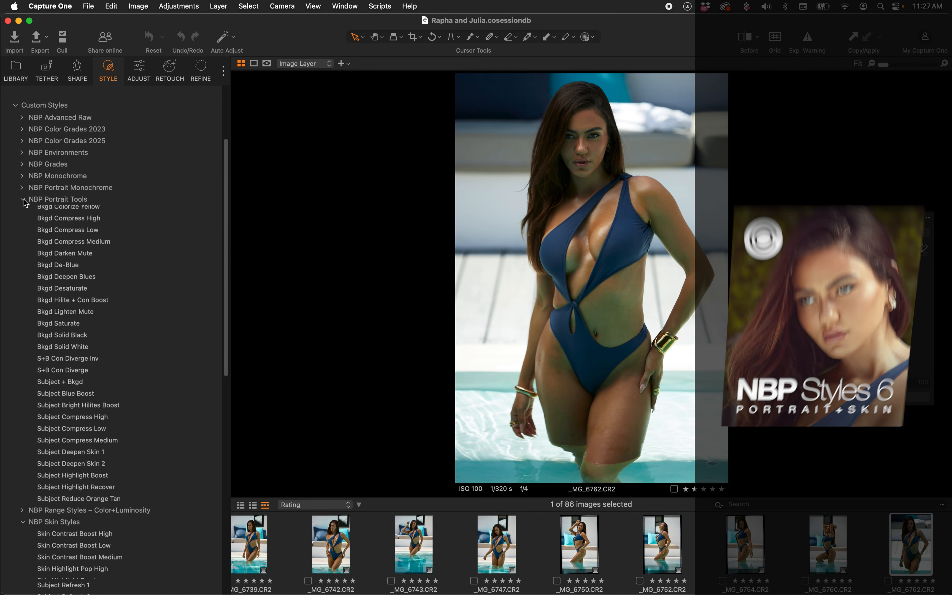
{"action": "left_click", "coordinate": [22, 200]}
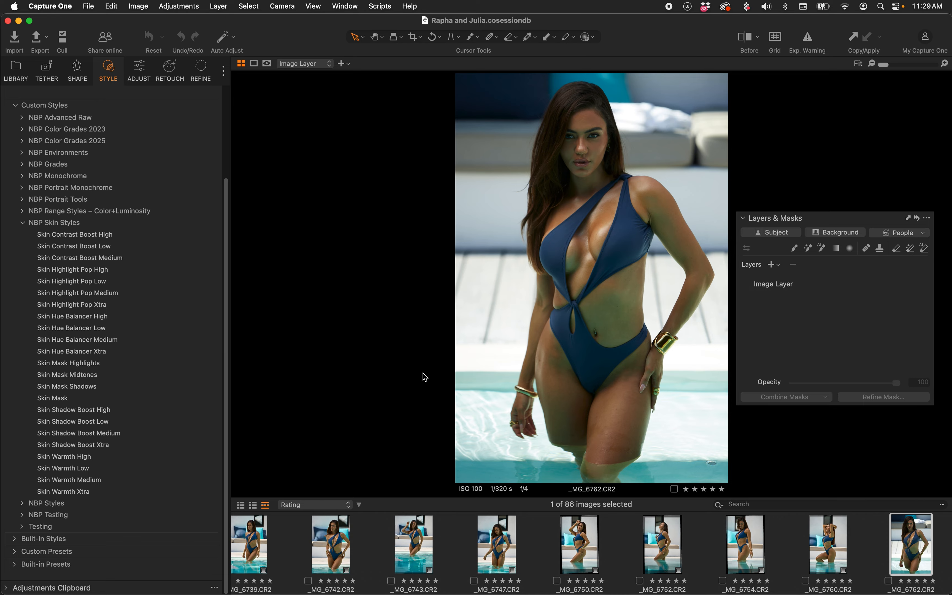
Apply the Skin Hue Balancer Xtra style to the photo and compare the image with its layer off and on
{"action": "left_click", "coordinate": [113, 352]}
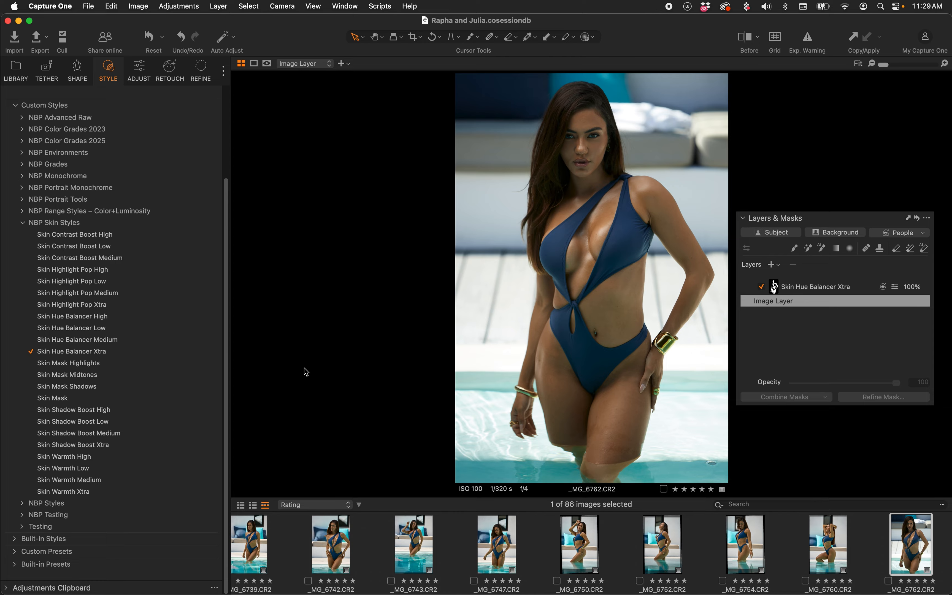
{"action": "left_click", "coordinate": [761, 286]}
{"action": "left_click", "coordinate": [761, 287]}
Try different opacities on the Skin Hue Balancer Xtra layer, return it to 100, and compare the layer off and on
{"action": "left_click", "coordinate": [825, 289]}
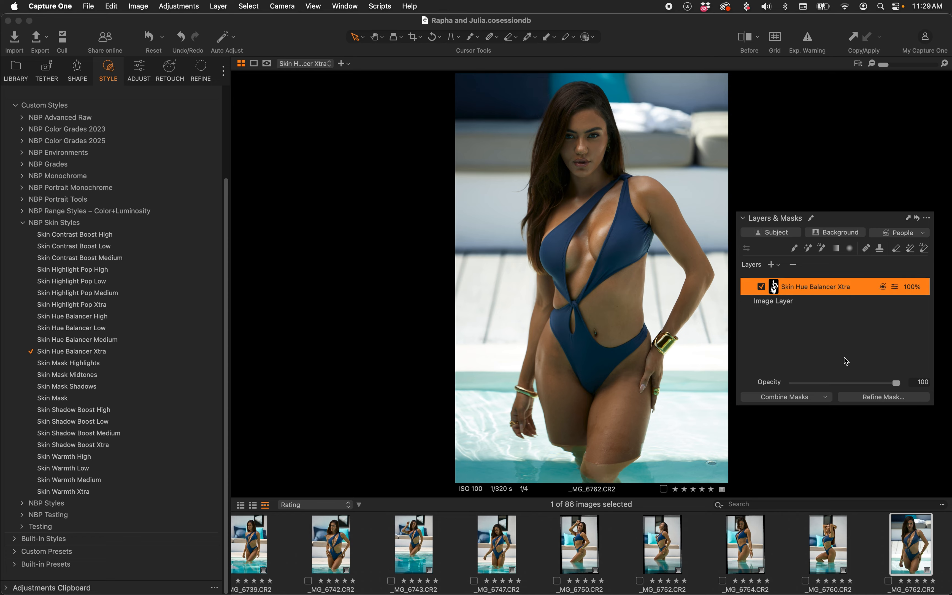
{"action": "left_click", "coordinate": [856, 383]}
{"action": "left_click", "coordinate": [871, 383]}
{"action": "left_click_drag", "start_coordinate": [878, 393], "coordinate": [947, 388]}
{"action": "left_click", "coordinate": [762, 286]}
{"action": "left_click", "coordinate": [761, 286]}
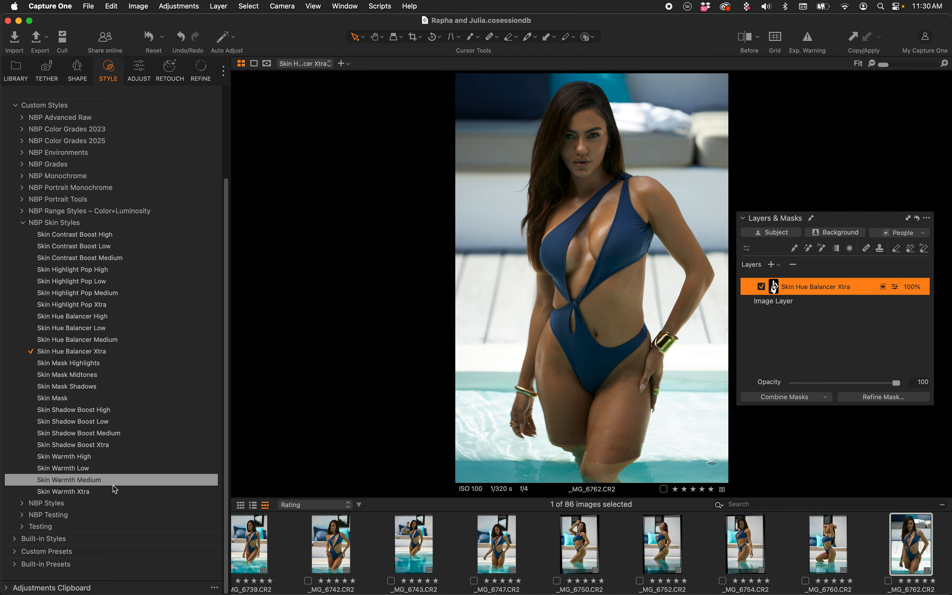
Add the Skin Warmth Medium style to the photo and compare the image with its layer off and on
{"action": "left_click", "coordinate": [99, 481]}
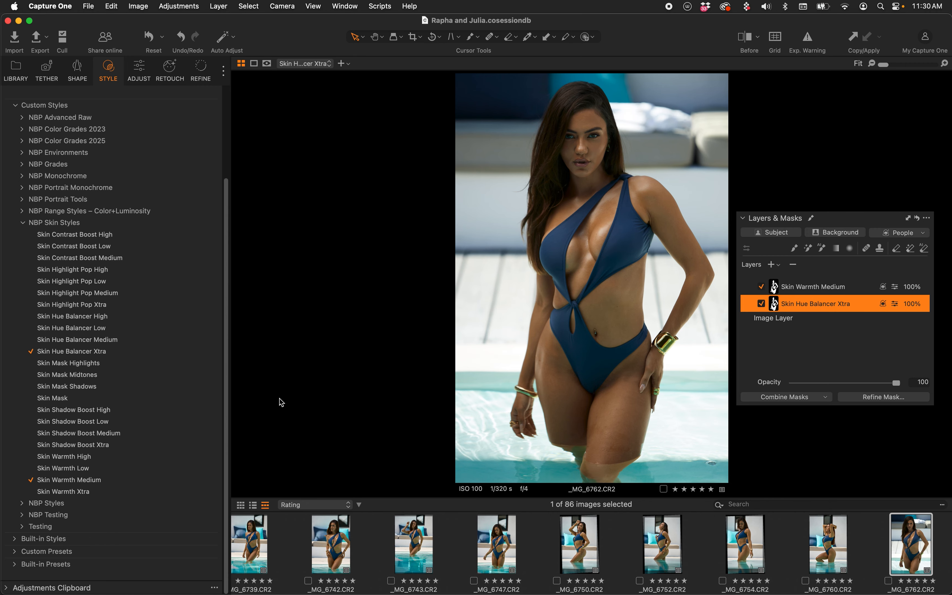
{"action": "left_click", "coordinate": [819, 287]}
{"action": "left_click", "coordinate": [762, 287]}
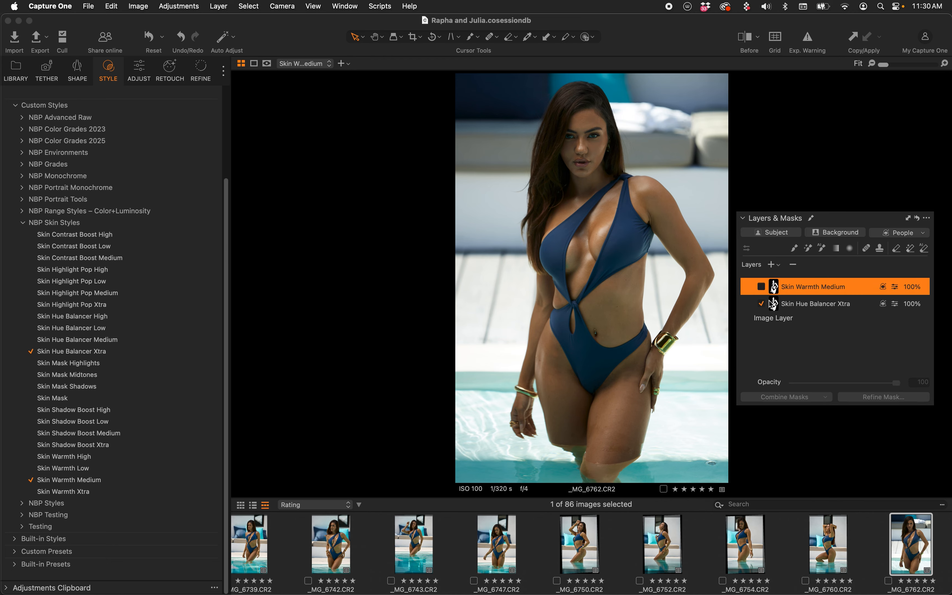
{"action": "left_click", "coordinate": [762, 287]}
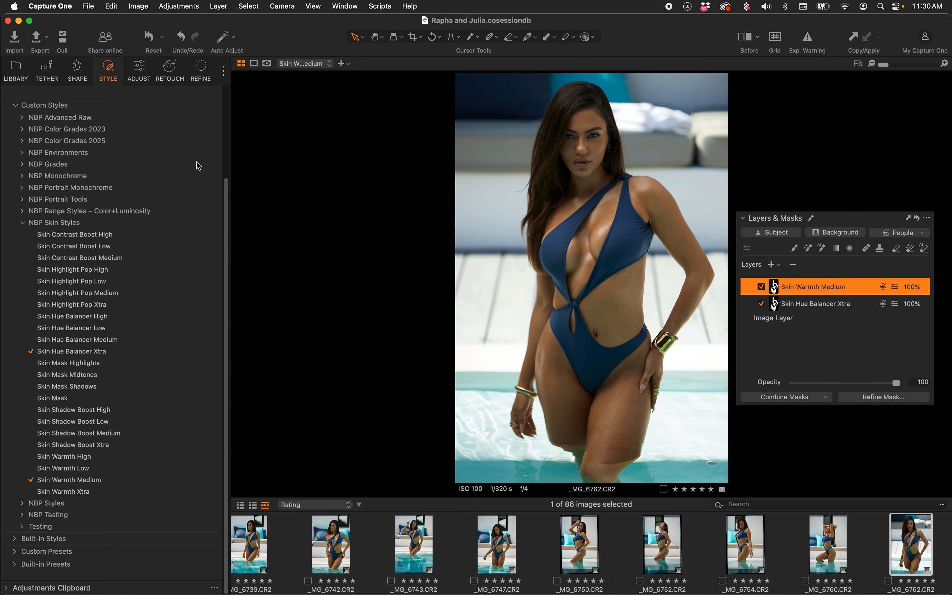
Examine the highlight, midtone and shadow Color Balance settings of the Skin Warmth Medium layer, and return to the styles list
{"action": "left_click", "coordinate": [146, 74]}
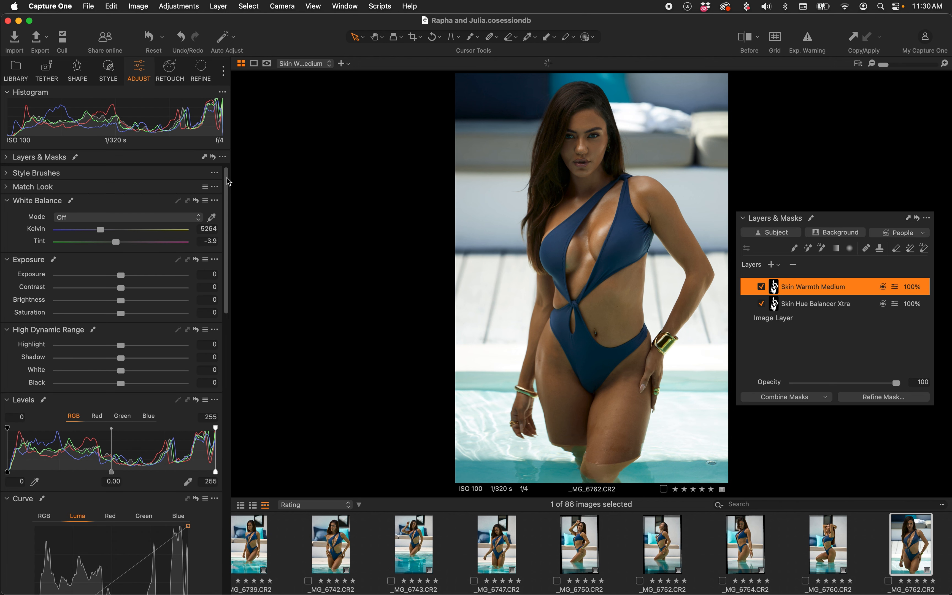
{"action": "left_click_drag", "start_coordinate": [233, 218], "coordinate": [245, 491]}
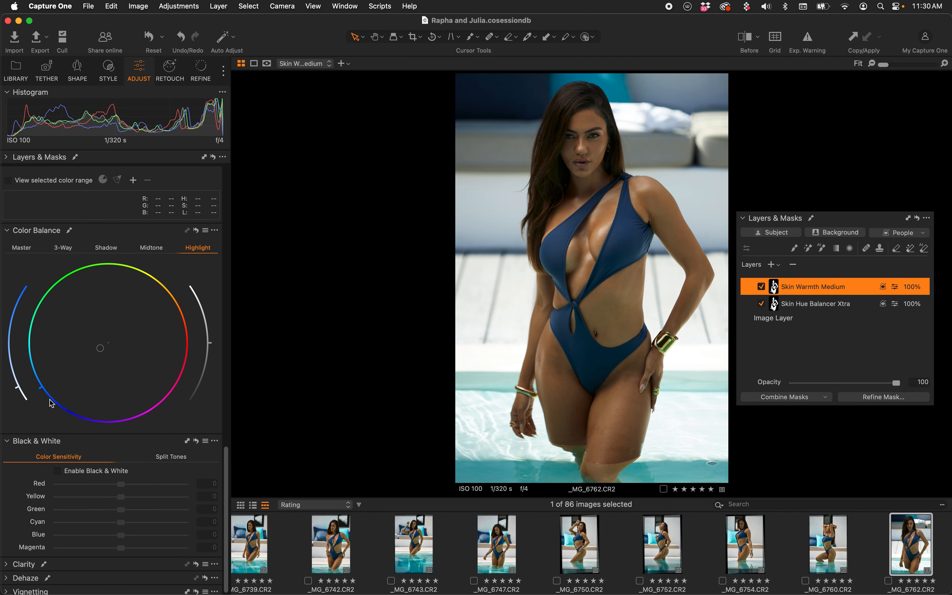
{"action": "left_click", "coordinate": [154, 248]}
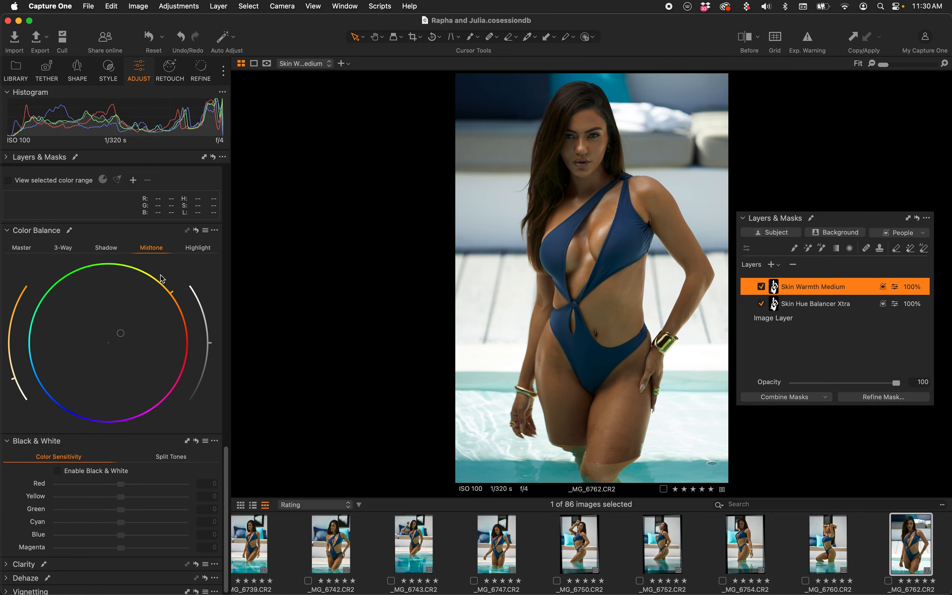
{"action": "left_click", "coordinate": [115, 248]}
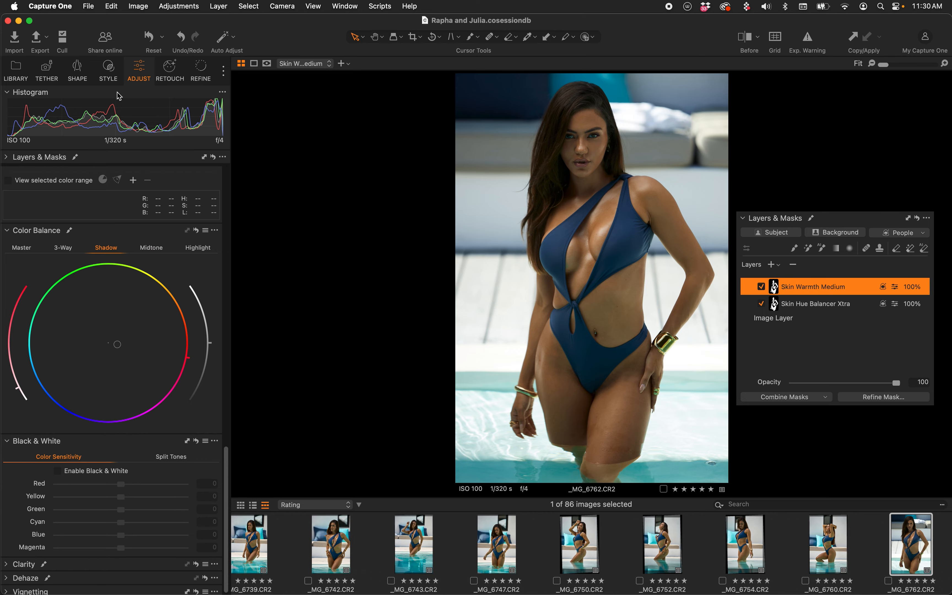
{"action": "left_click", "coordinate": [110, 71]}
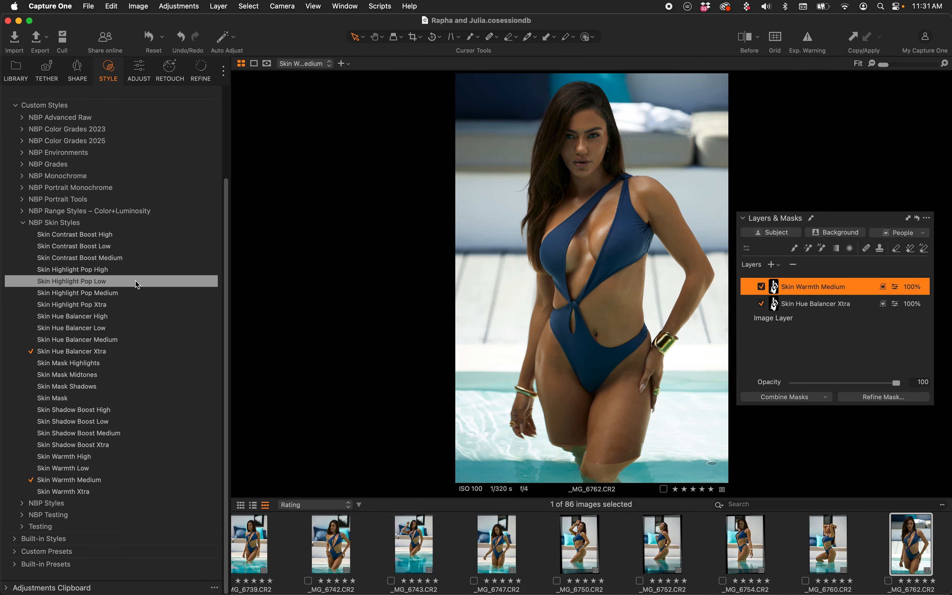
Add the Skin Highlight Pop Medium style and toggle its layer off and on to compare the effect
{"action": "left_click", "coordinate": [123, 294]}
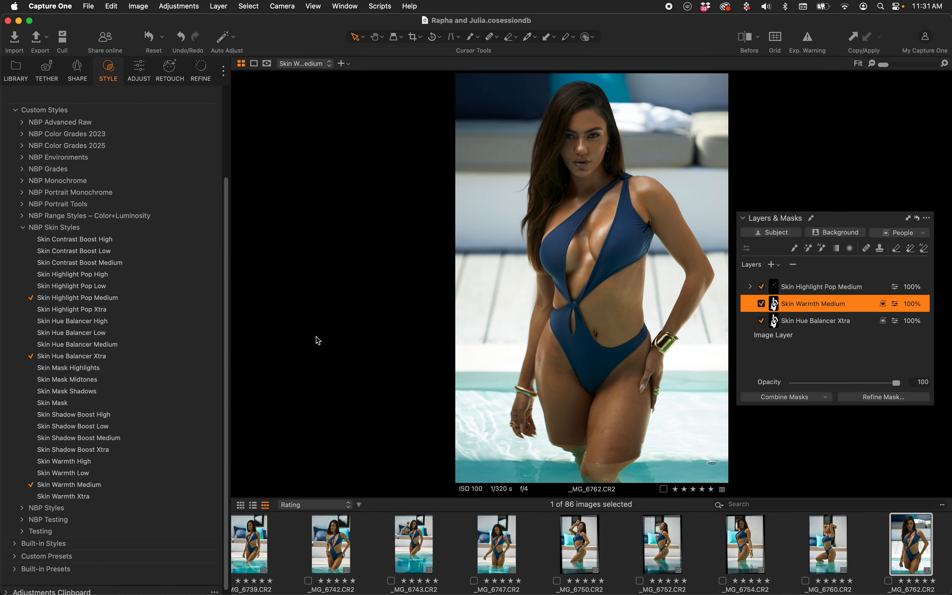
{"action": "left_click", "coordinate": [762, 287]}
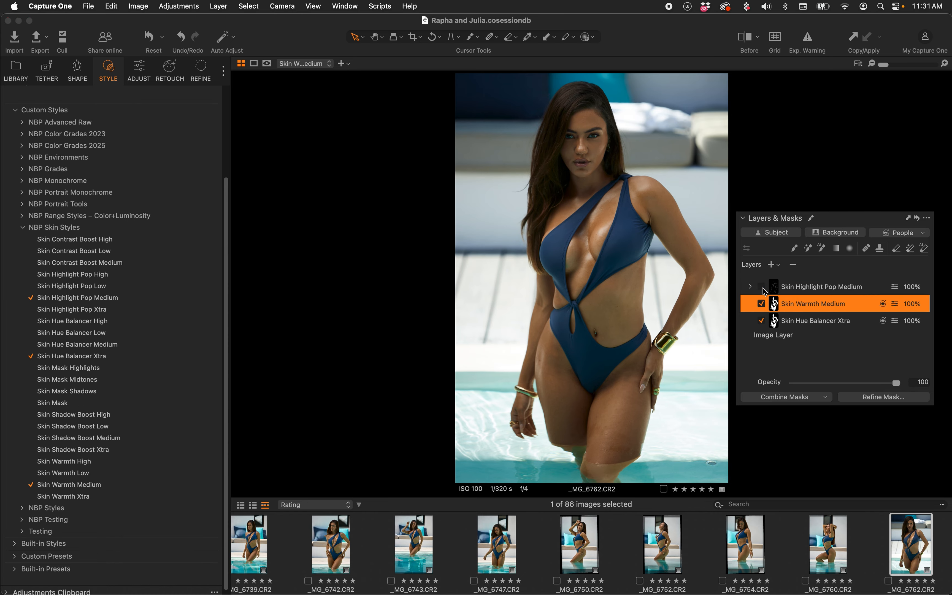
{"action": "left_click", "coordinate": [762, 286]}
{"action": "left_click", "coordinate": [762, 288]}
{"action": "left_click", "coordinate": [762, 288]}
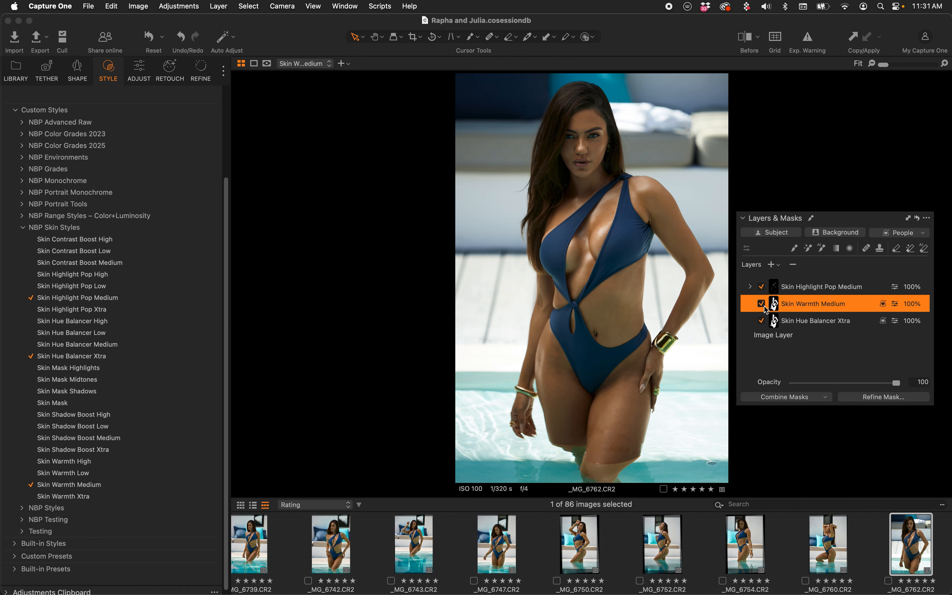
Widen the Skin Highlight Pop Medium layer's Luma Range to 195–255 with a lower falloff of 88, and compare the layer off and on
{"action": "left_click", "coordinate": [750, 286]}
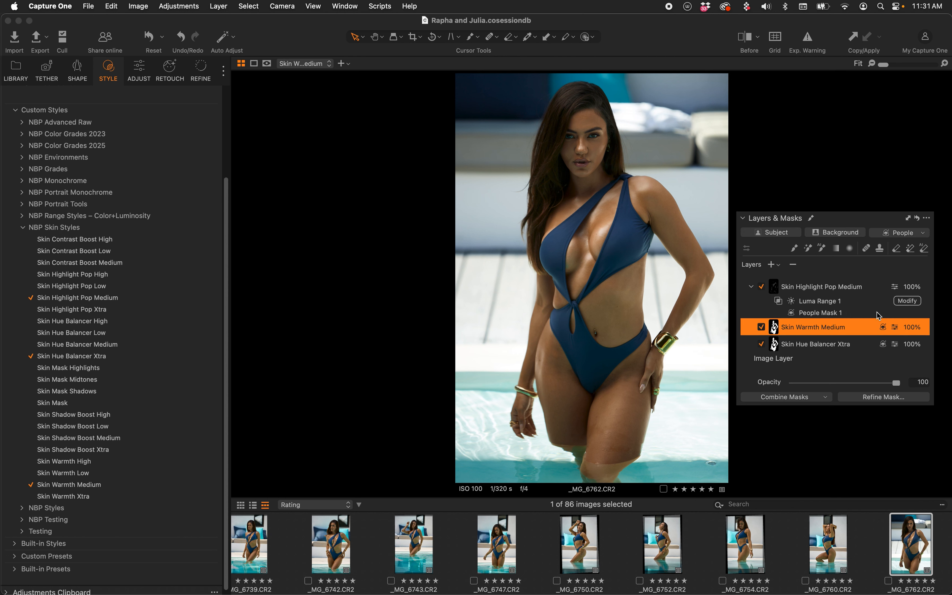
{"action": "left_click", "coordinate": [908, 301]}
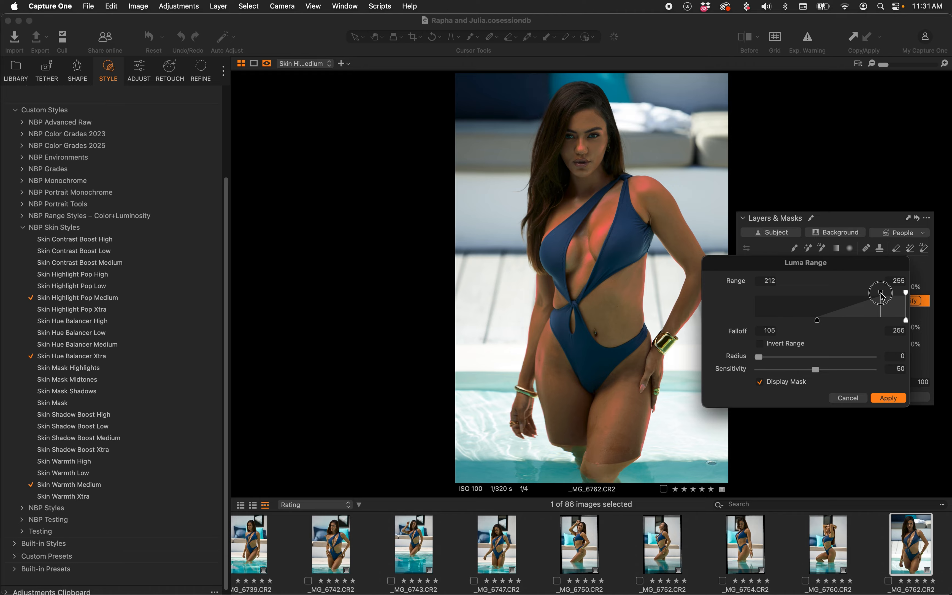
{"action": "left_click_drag", "start_coordinate": [882, 296], "coordinate": [870, 295]}
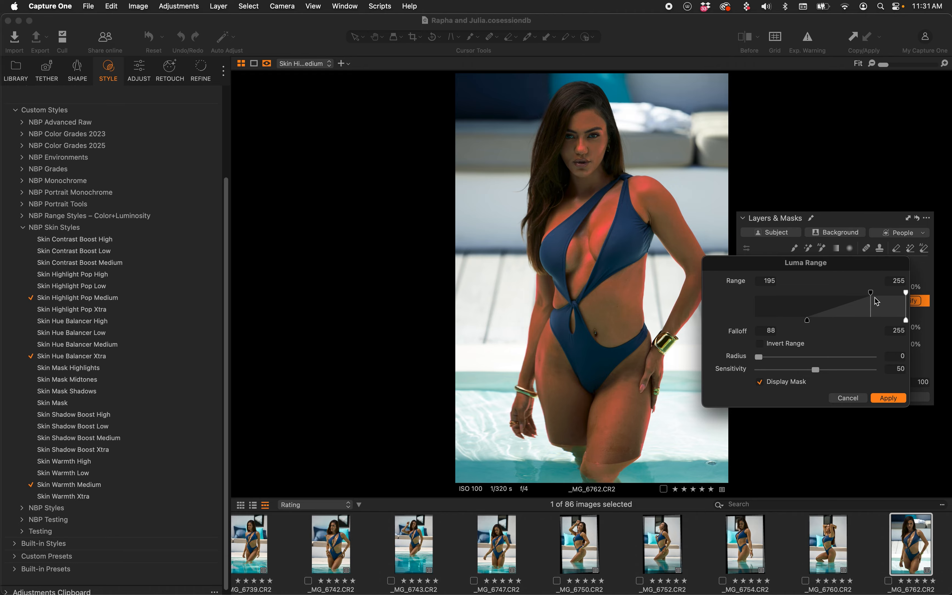
{"action": "left_click", "coordinate": [894, 400]}
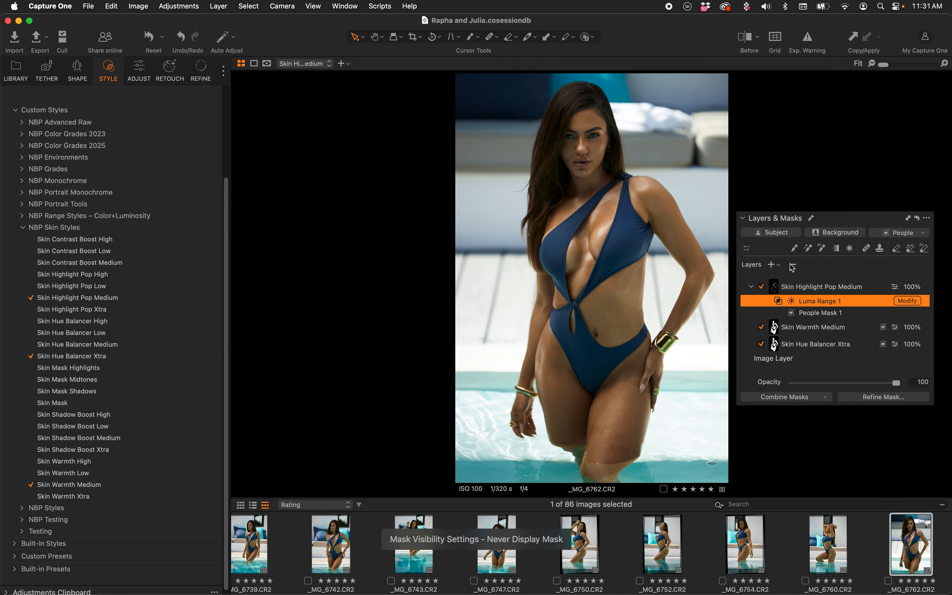
{"action": "left_click", "coordinate": [761, 287]}
{"action": "left_click", "coordinate": [761, 287]}
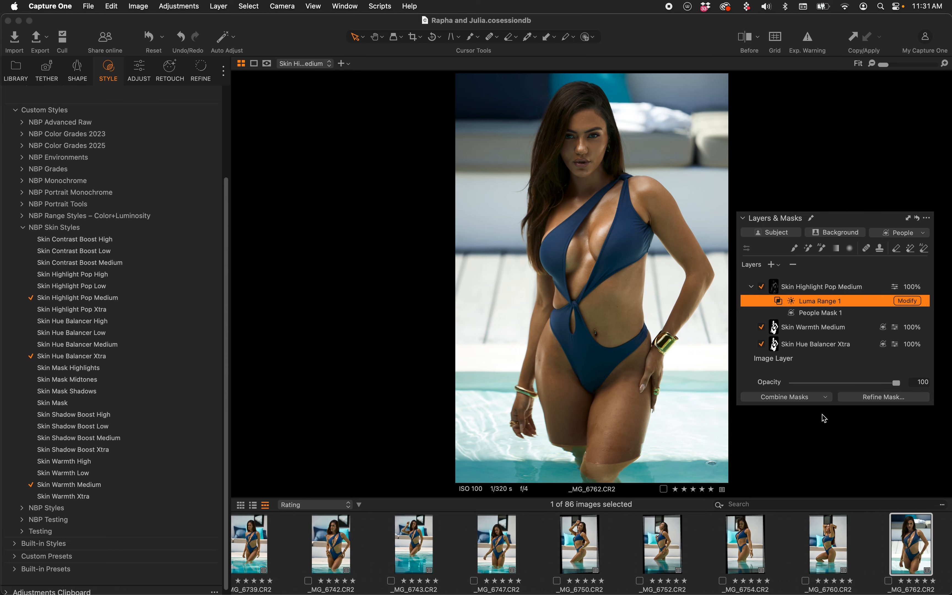
Compare the whole photo before and after the three skin styles several times, ending on the edited version
{"action": "key", "text": "y"}
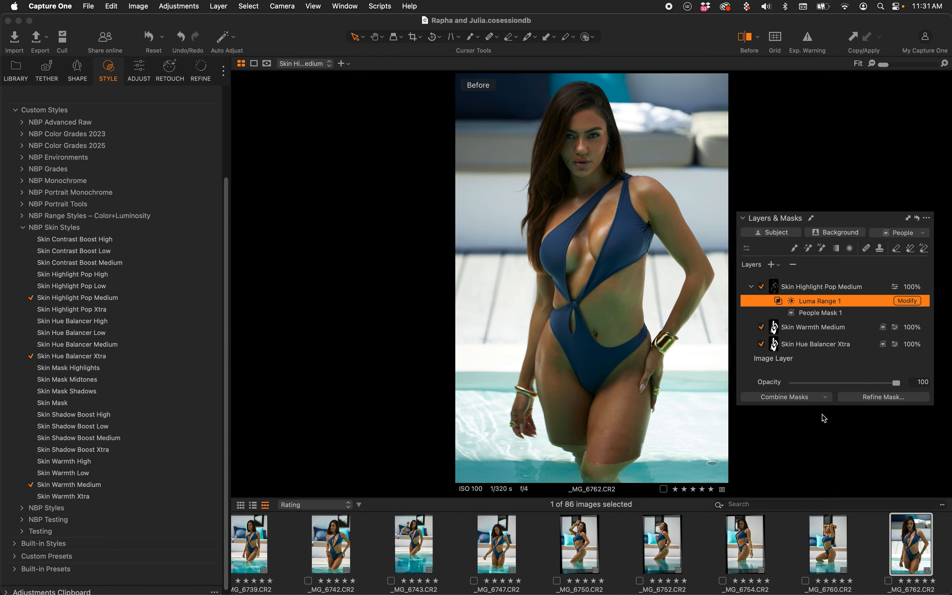
{"action": "key", "text": "y"}
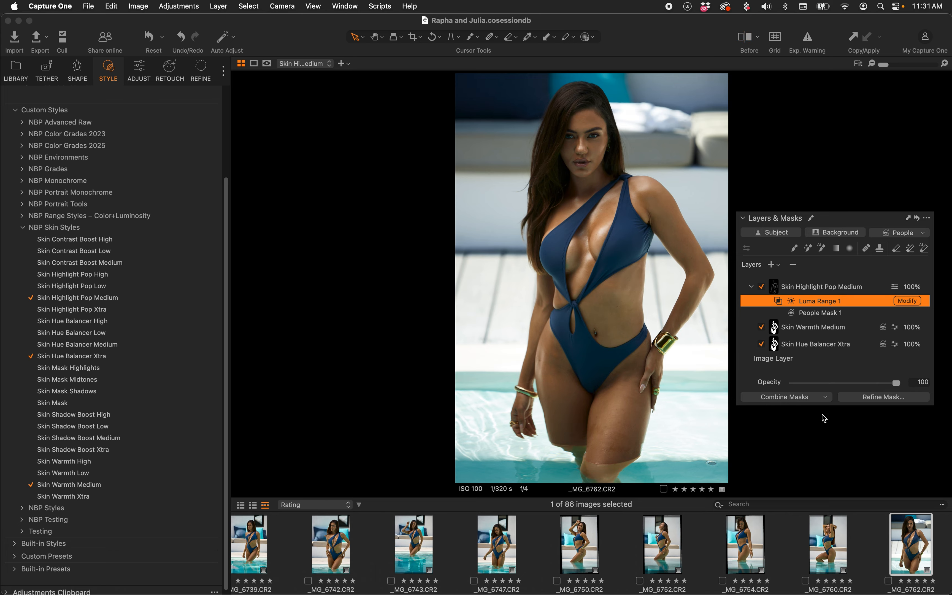
{"action": "key", "text": "y"}
{"action": "key", "text": "y"}
{"action": "key", "text": "y"}
{"action": "key", "text": "y"}
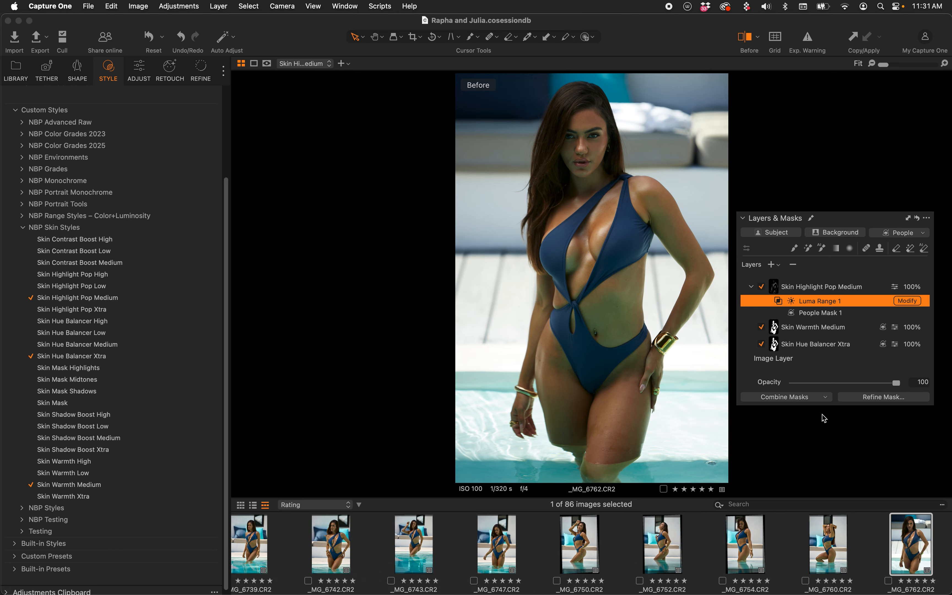
{"action": "key", "text": "y"}
{"action": "key", "text": "y"}
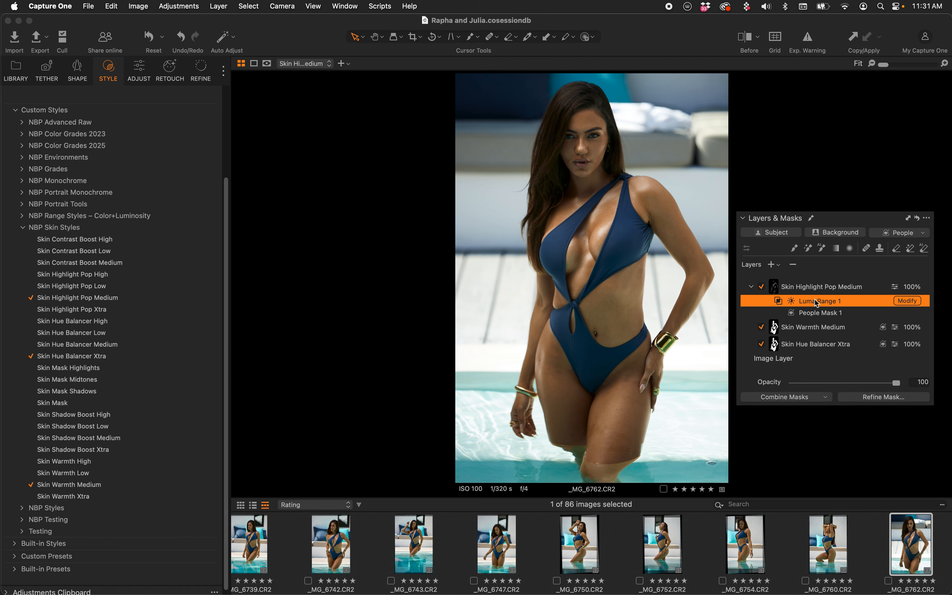
Copy the three skin style layers from _MG_6762 and apply them to _MG_6754
{"action": "left_click", "coordinate": [908, 218]}
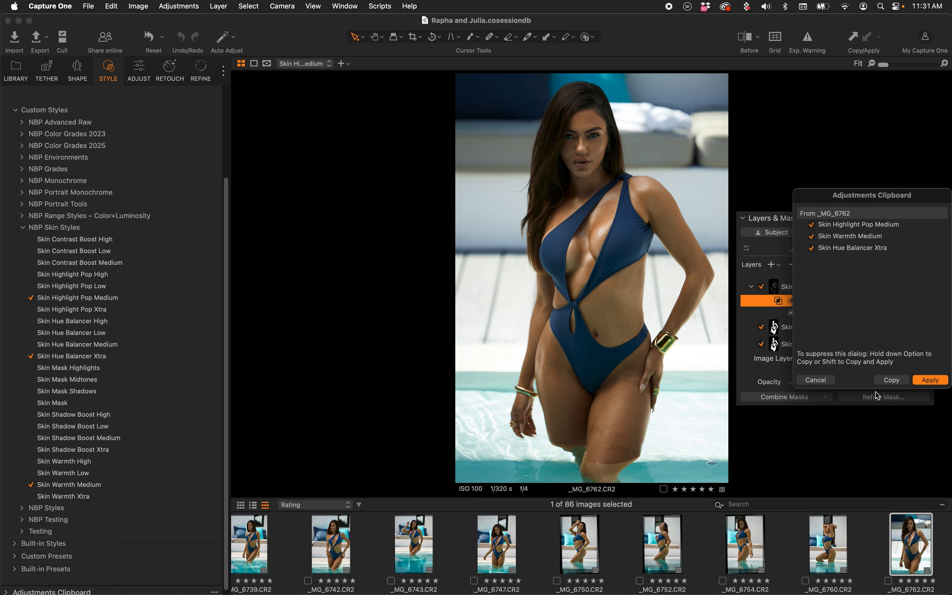
{"action": "left_click", "coordinate": [890, 380]}
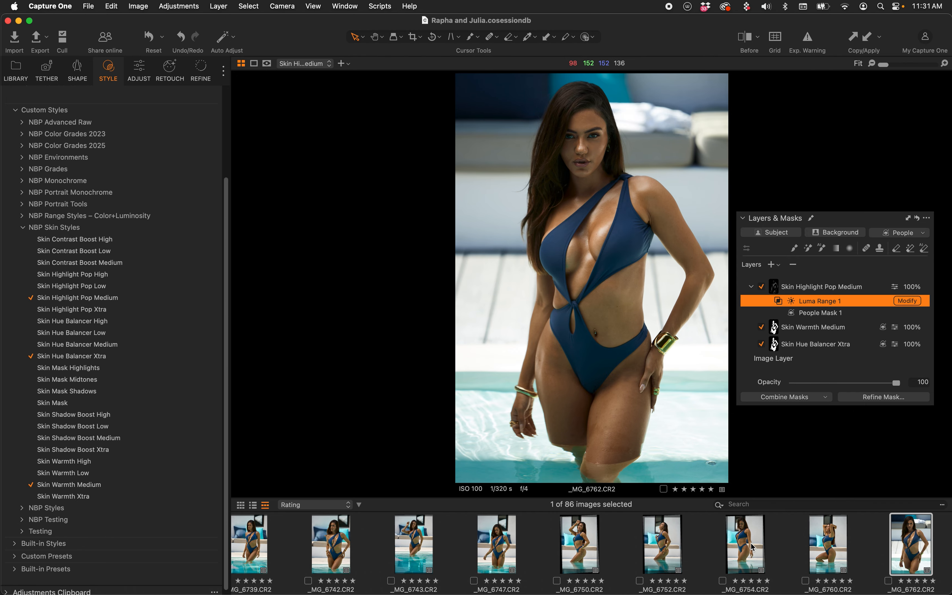
{"action": "key", "text": "Left"}
{"action": "key", "text": "Left"}
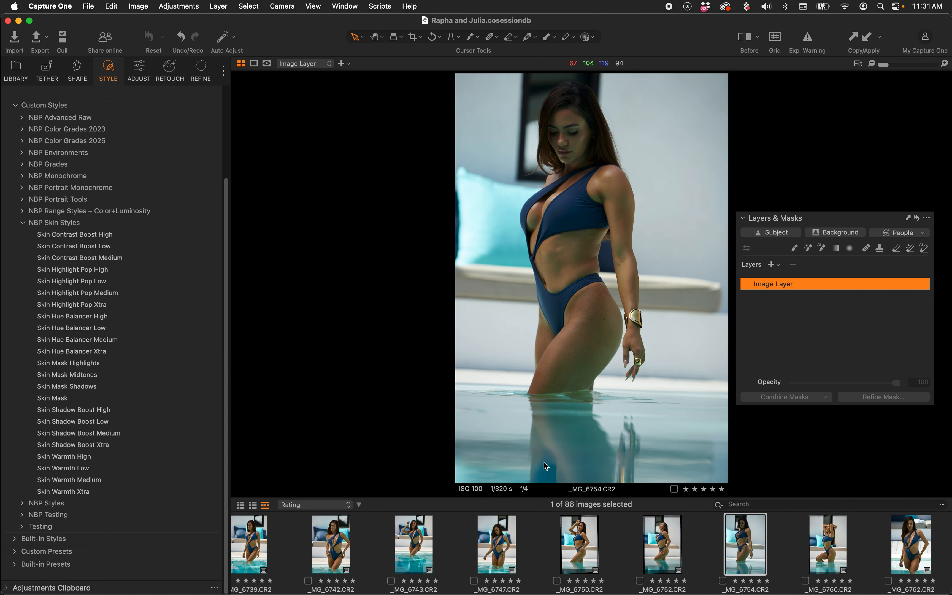
{"action": "key", "text": "super+shift+v"}
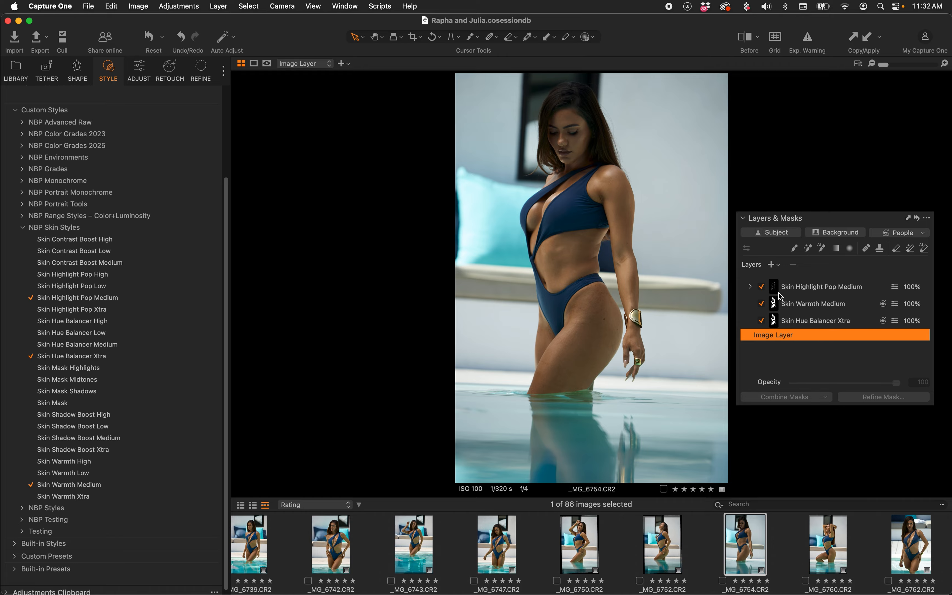
Compare _MG_6754 before and after the copied skin layers, ending on the edited version
{"action": "key", "text": "y"}
{"action": "key", "text": "y"}
{"action": "key", "text": "y"}
{"action": "key", "text": "y"}
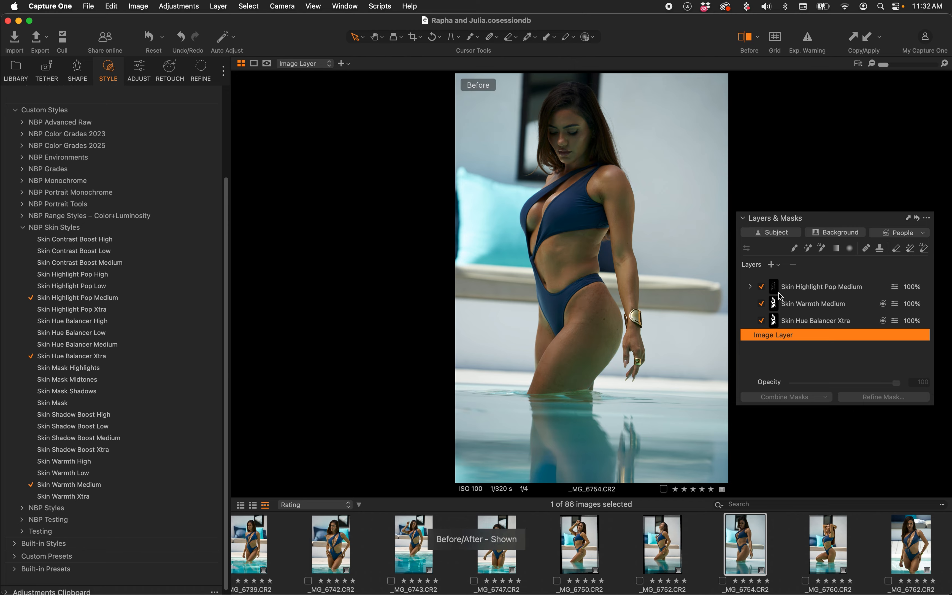
{"action": "key", "text": "y"}
{"action": "key", "text": "y"}
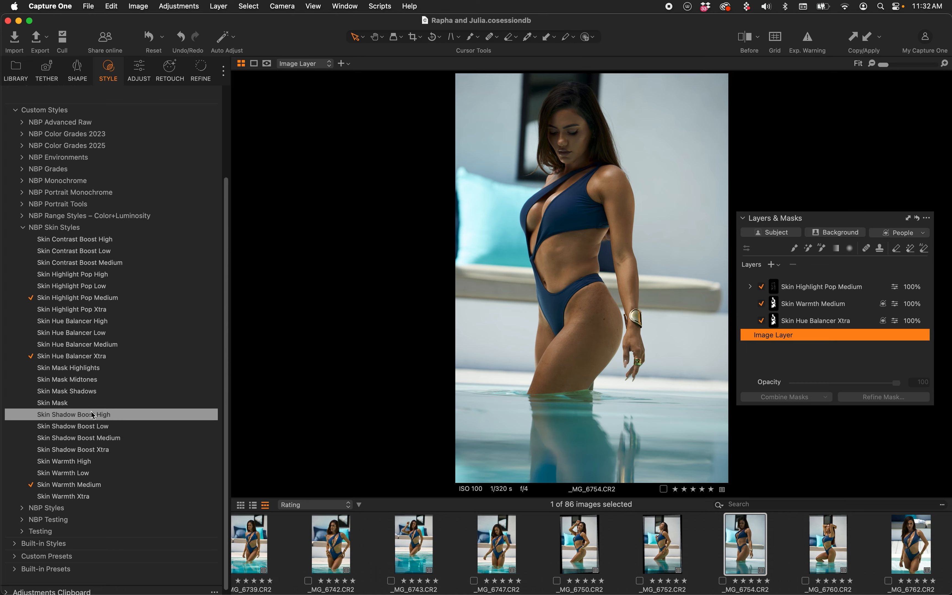
Delete the Skin Highlight Pop Medium layer from _MG_6754, and add the Skin Mask Highlights style in its place with its layer selected
{"action": "left_click", "coordinate": [808, 286]}
{"action": "left_click", "coordinate": [793, 265]}
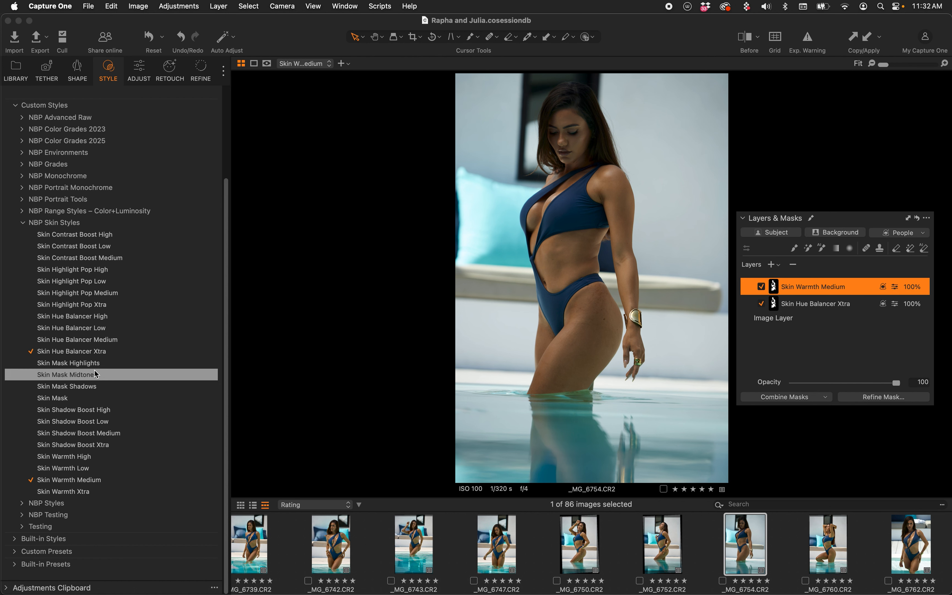
{"action": "left_click", "coordinate": [82, 364]}
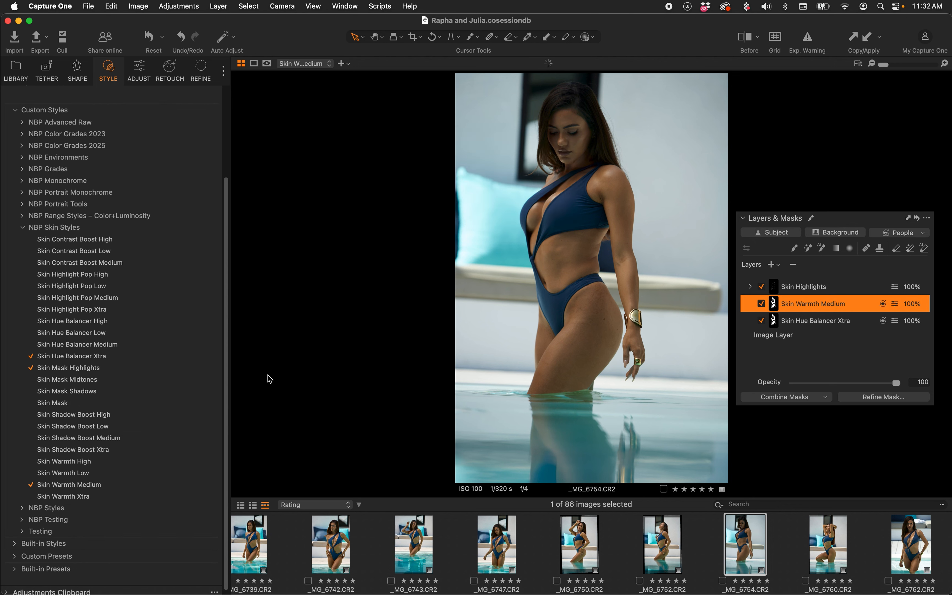
{"action": "double_click", "coordinate": [777, 291]}
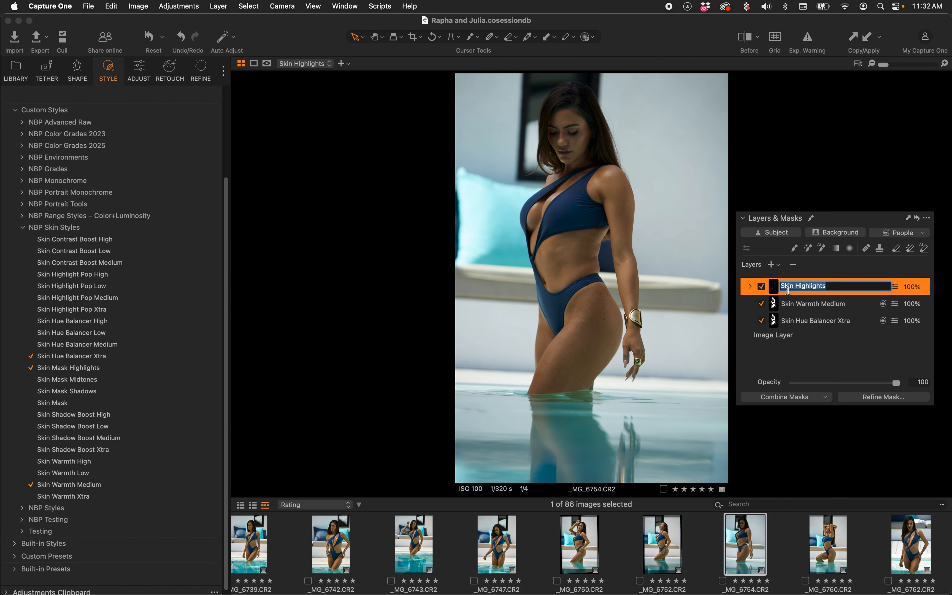
{"action": "key", "text": "Return"}
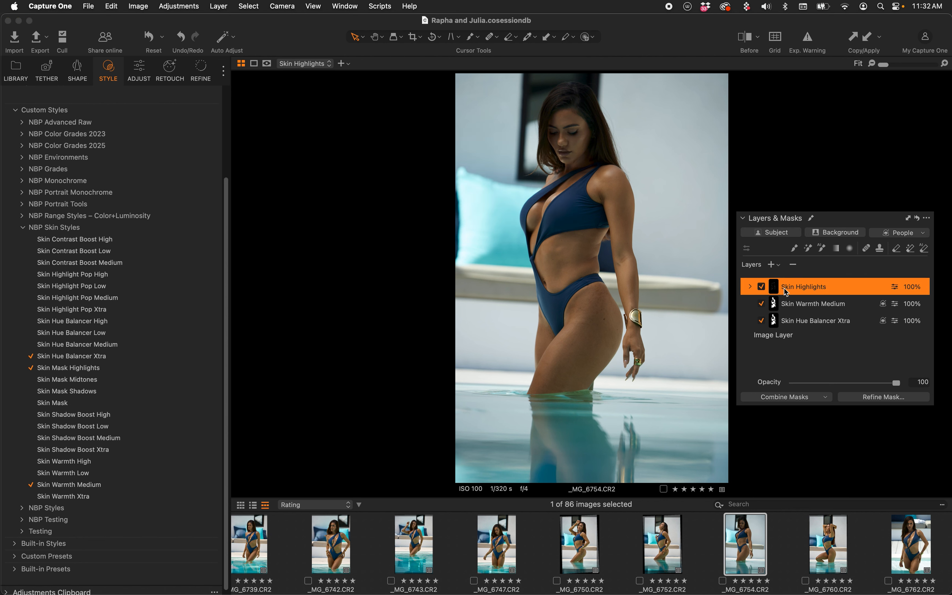
Brighten the Skin Highlights layer by raising its Luma curve, expand its nested mask settings, and compare the photo before and after
{"action": "left_click", "coordinate": [141, 72]}
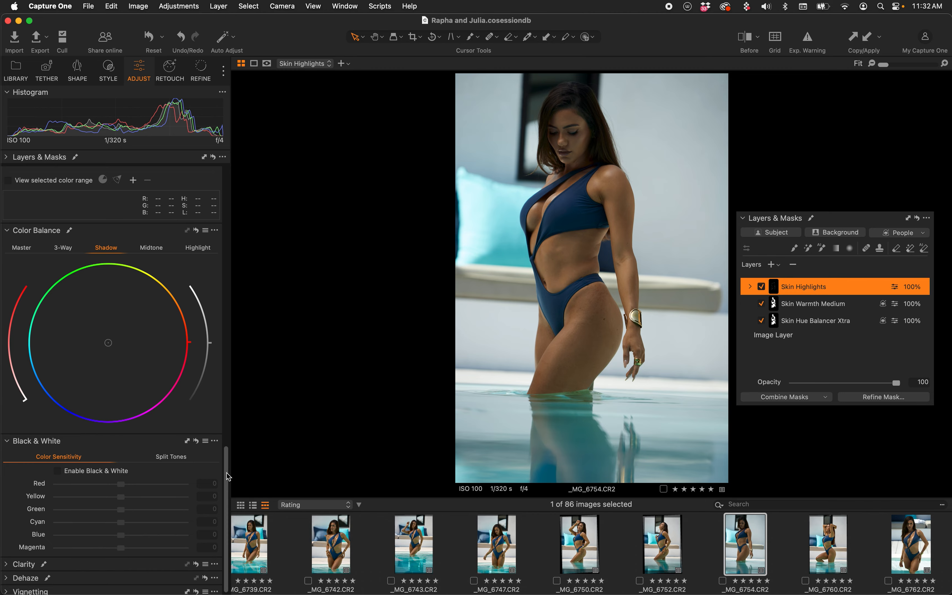
{"action": "left_click_drag", "start_coordinate": [229, 477], "coordinate": [219, 304]}
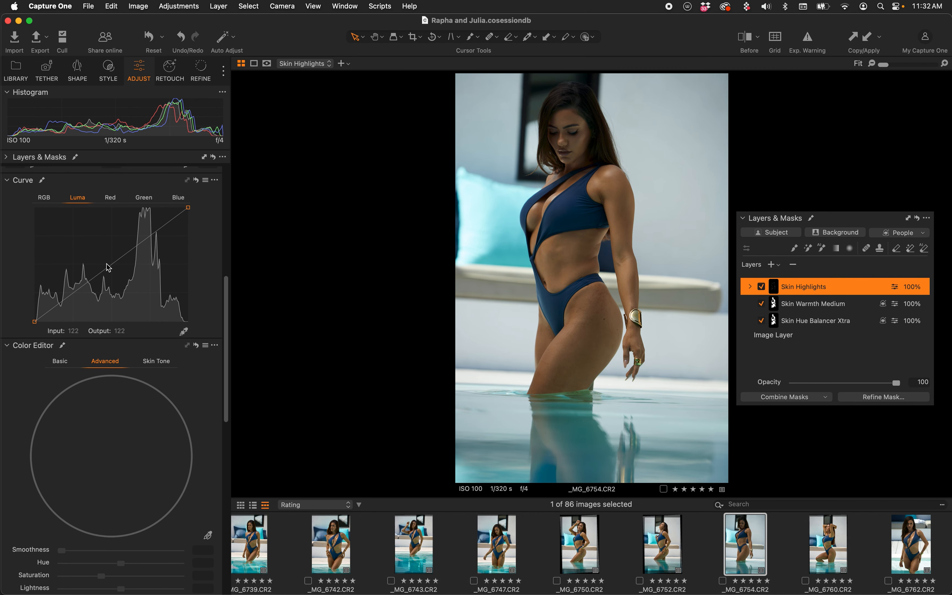
{"action": "mouse_move", "coordinate": [106, 269]}
{"action": "left_mouse_down"}
{"action": "mouse_move", "coordinate": [87, 244]}
{"action": "mouse_move", "coordinate": [115, 264]}
{"action": "mouse_move", "coordinate": [96, 252]}
{"action": "left_mouse_up"}
{"action": "left_click", "coordinate": [750, 286]}
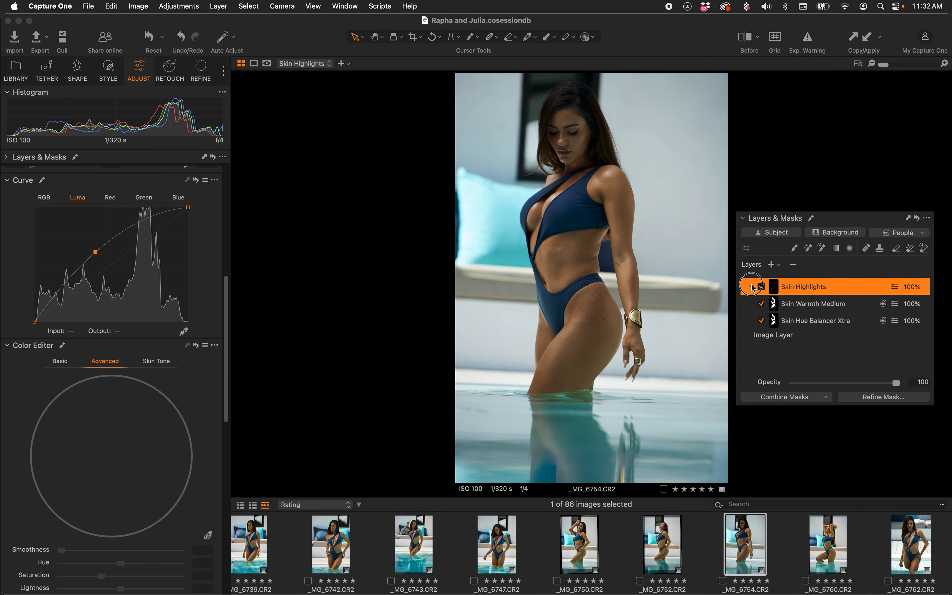
{"action": "left_click", "coordinate": [907, 300]}
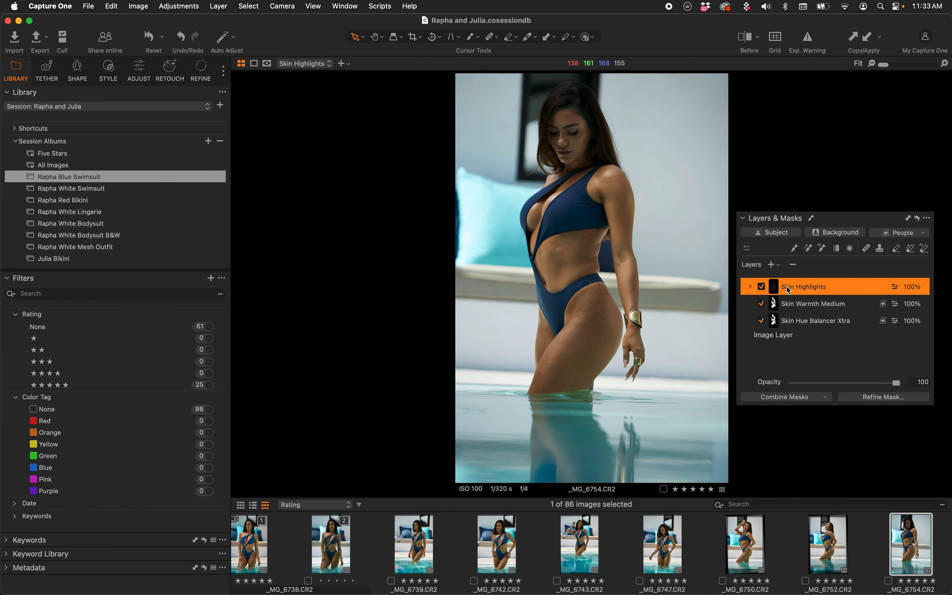
{"action": "key", "text": "y"}
{"action": "key", "text": "y"}
On the Image Layer, set Highlight to -38, Shadow to 1, White to -59, Black to 5, and Exposure to 0.17
{"action": "left_click", "coordinate": [777, 336]}
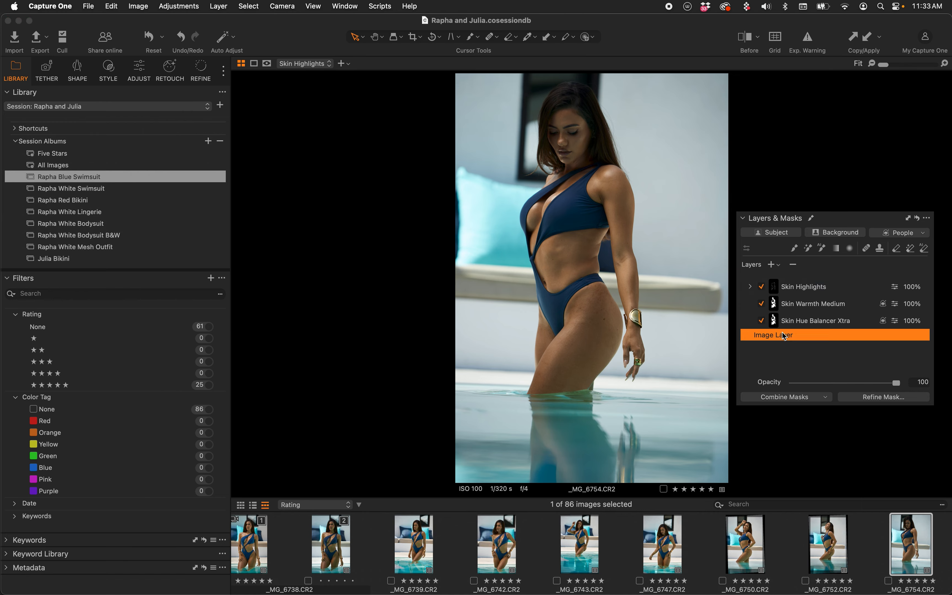
{"action": "left_click", "coordinate": [140, 74]}
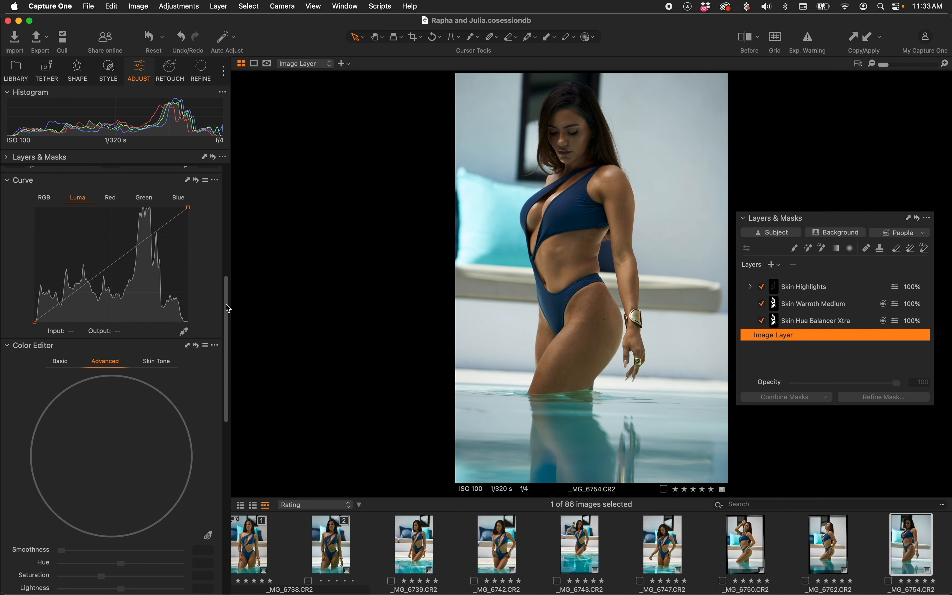
{"action": "scroll", "coordinate": [222, 308], "scroll_direction": "up", "scroll_amount": 5}
{"action": "left_click_drag", "start_coordinate": [98, 370], "coordinate": [129, 385]}
{"action": "left_click", "coordinate": [96, 345]}
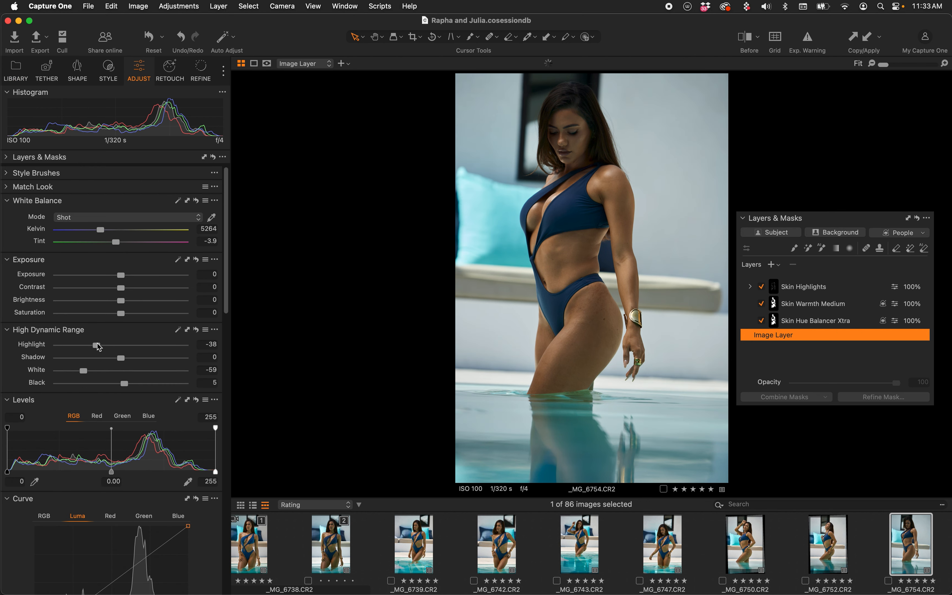
{"action": "left_click", "coordinate": [124, 358]}
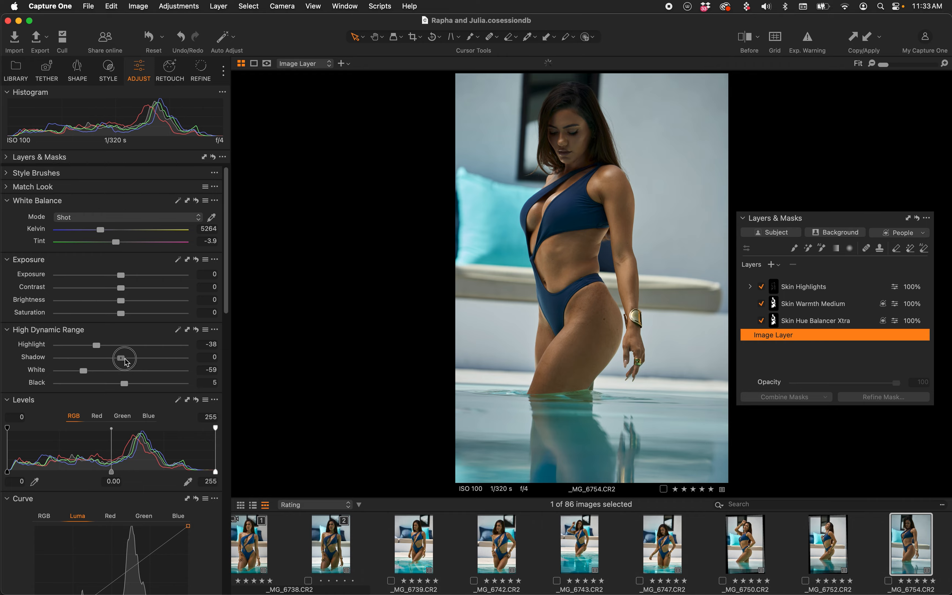
{"action": "left_click", "coordinate": [122, 276]}
{"action": "left_click_drag", "start_coordinate": [123, 278], "coordinate": [126, 276]}
Set the white balance of _MG_6754 by sampling the neutral wall beside the model
{"action": "left_click", "coordinate": [211, 218]}
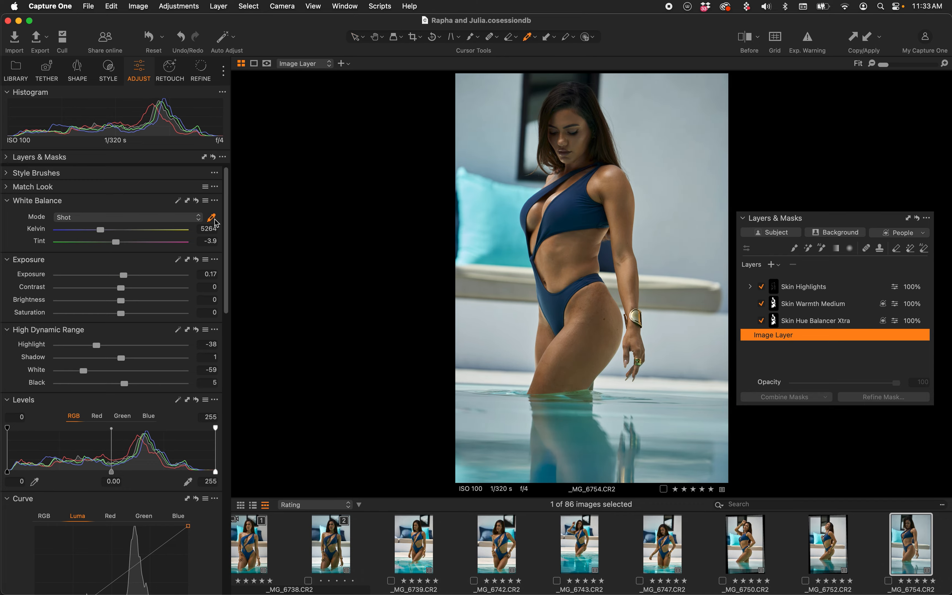
{"action": "left_click", "coordinate": [702, 301]}
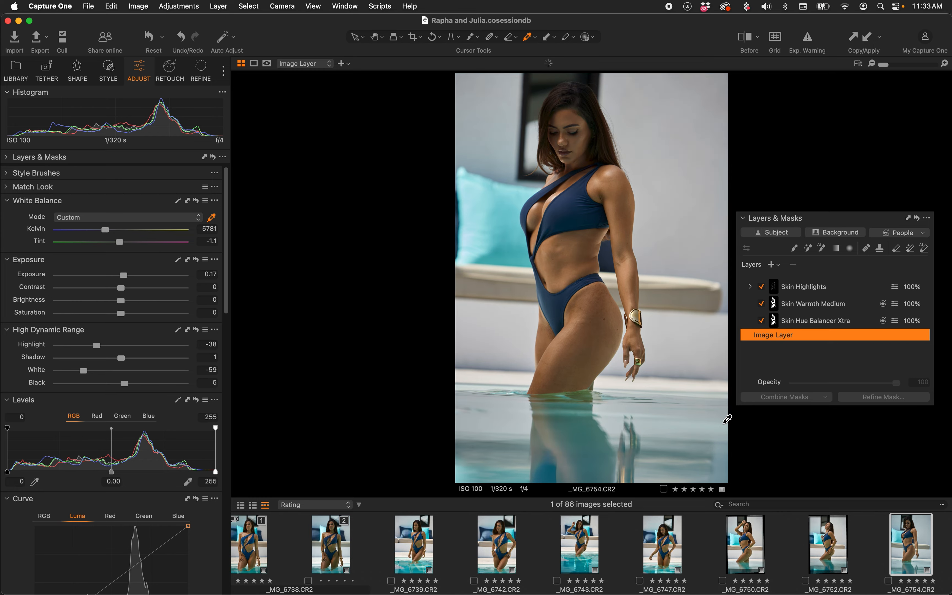
{"action": "key", "text": "v"}
Raise the saturation of the cyan color range on the Image Layer to 20.5
{"action": "left_click_drag", "start_coordinate": [226, 295], "coordinate": [249, 463]}
{"action": "left_click", "coordinate": [104, 212]}
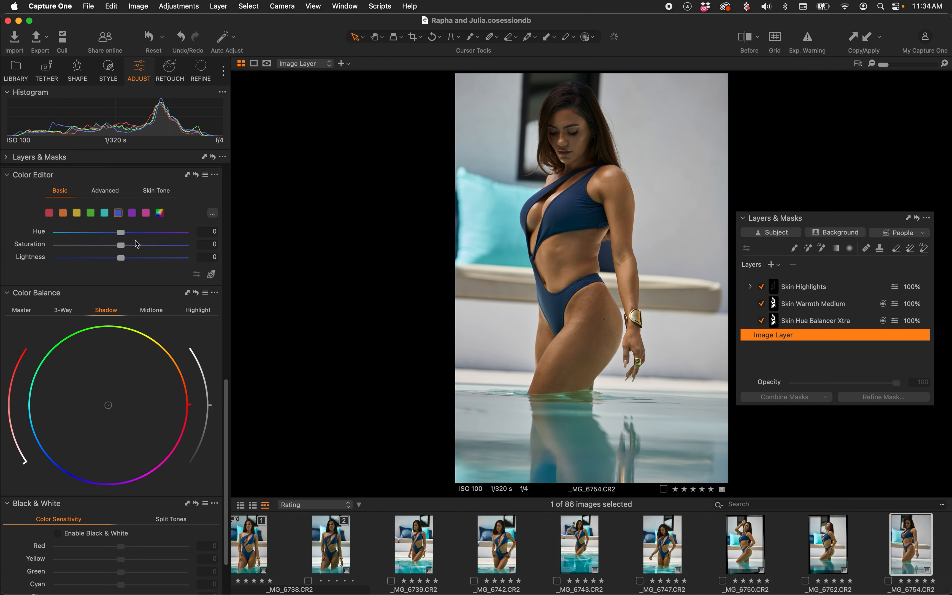
{"action": "left_click", "coordinate": [138, 246]}
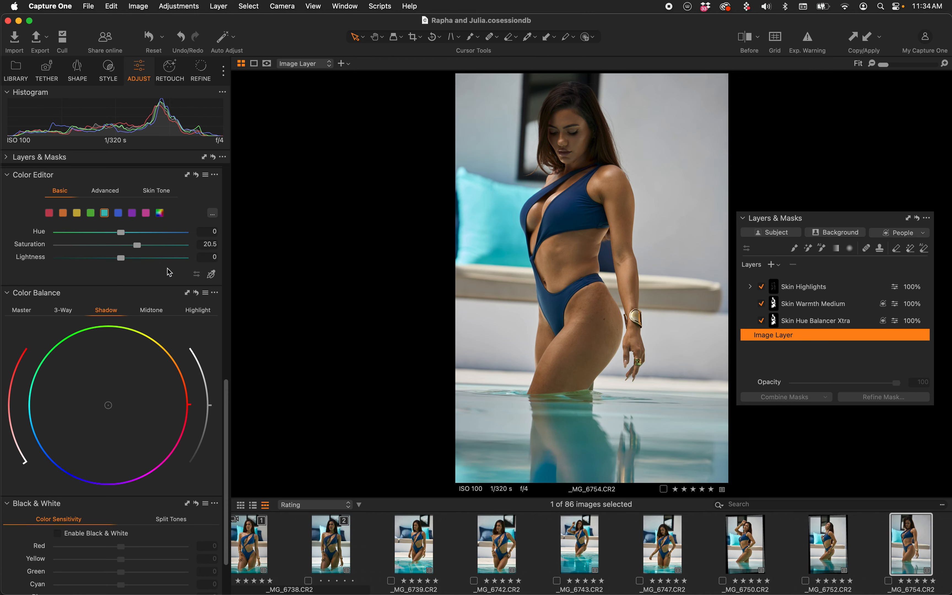
Copy all adjustments from _MG_6754, apply them to _MG_6750, and compare that photo before and after
{"action": "key", "text": "super+shift+c"}
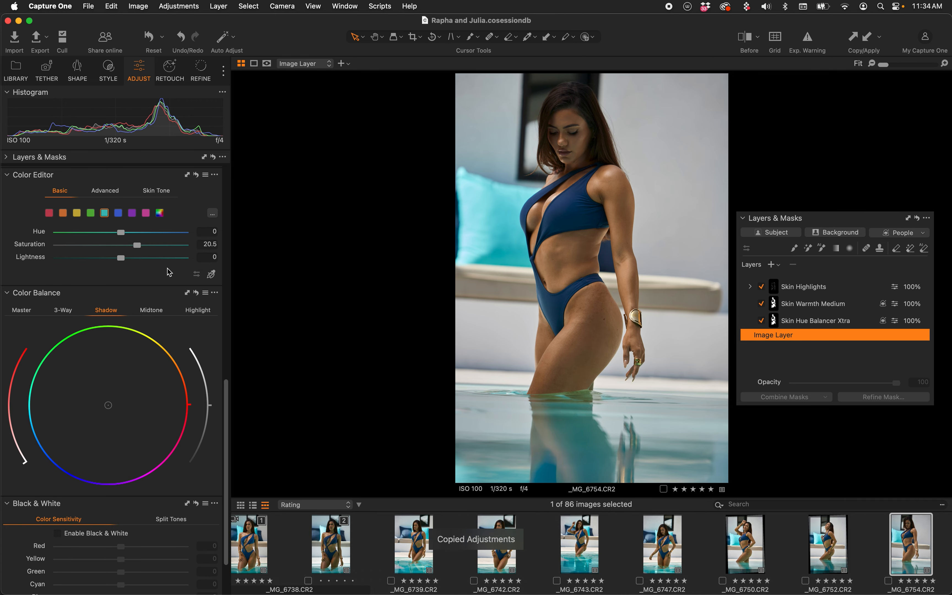
{"action": "left_click", "coordinate": [765, 549]}
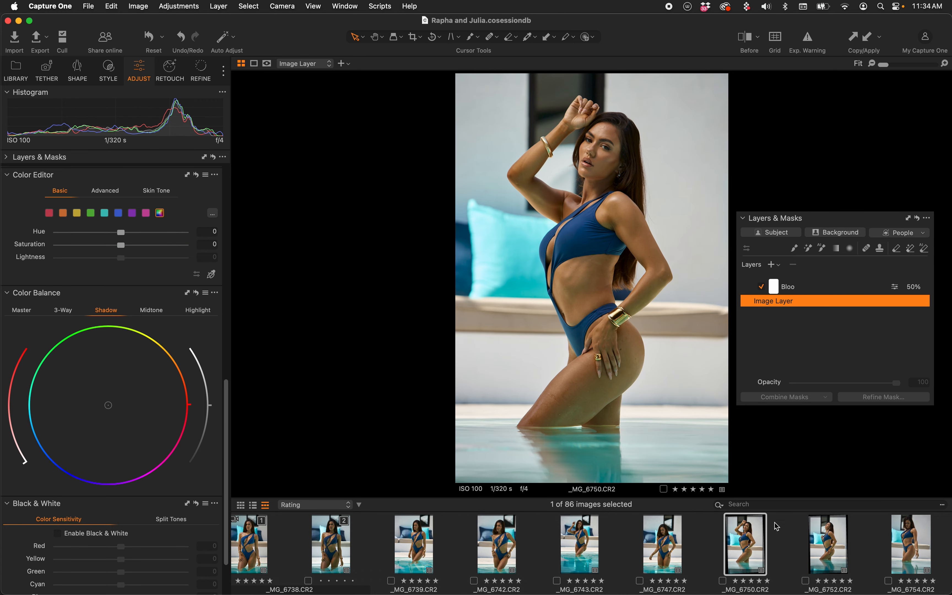
{"action": "key", "text": "super+shift+v"}
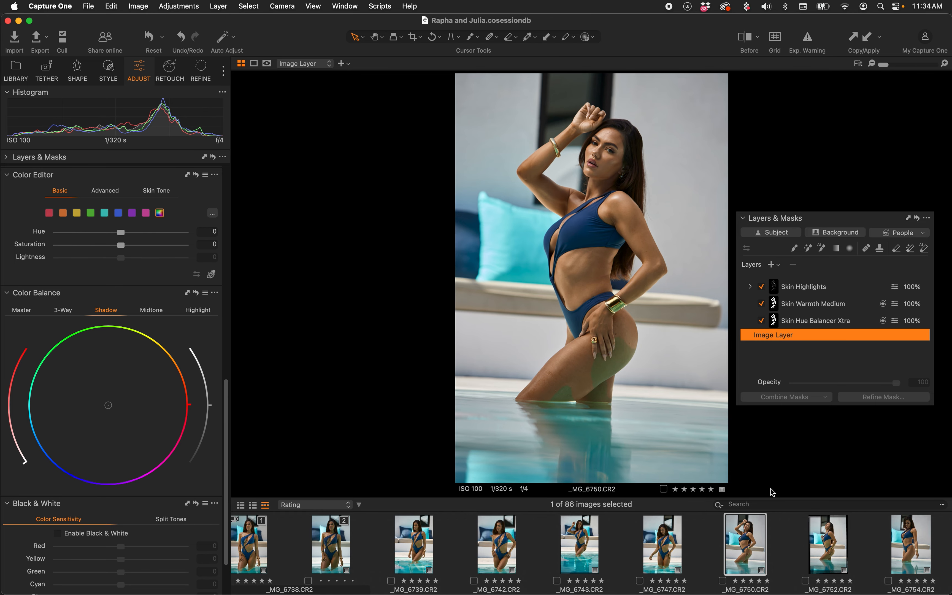
{"action": "key", "text": "y"}
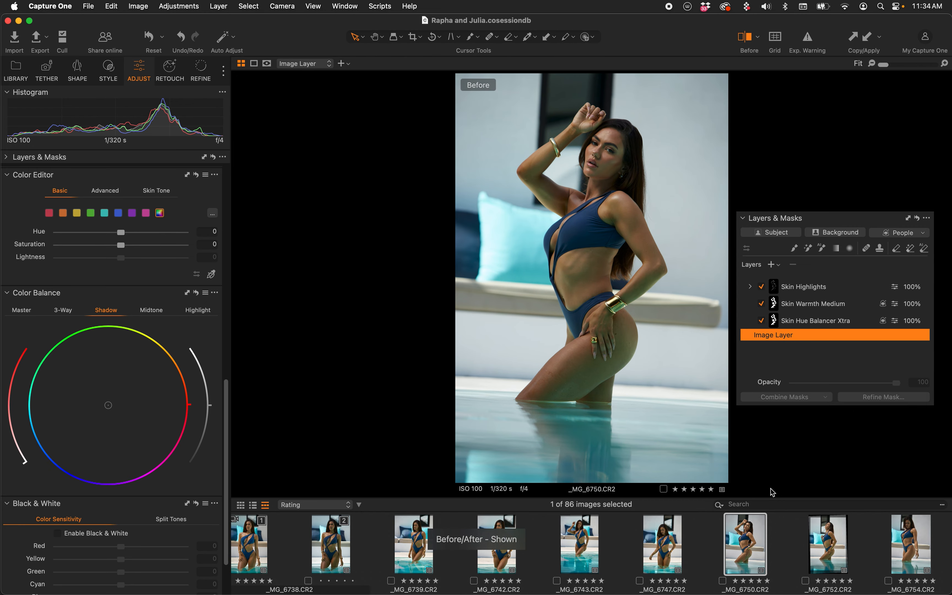
{"action": "key", "text": "y"}
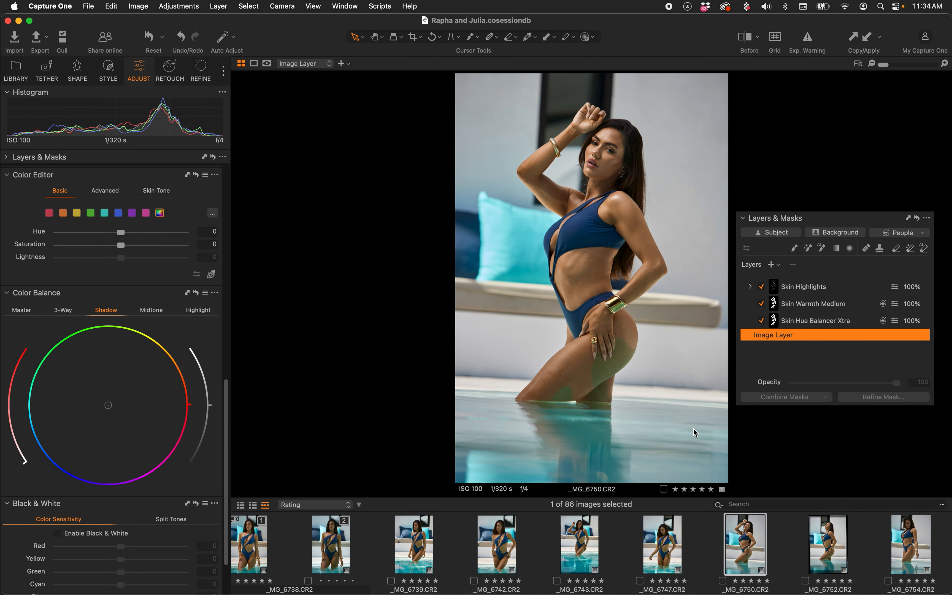
Select the six photos from _MG_6735 to _MG_6745, display them together, and apply the copied adjustments to all of them
{"action": "key", "text": "g"}
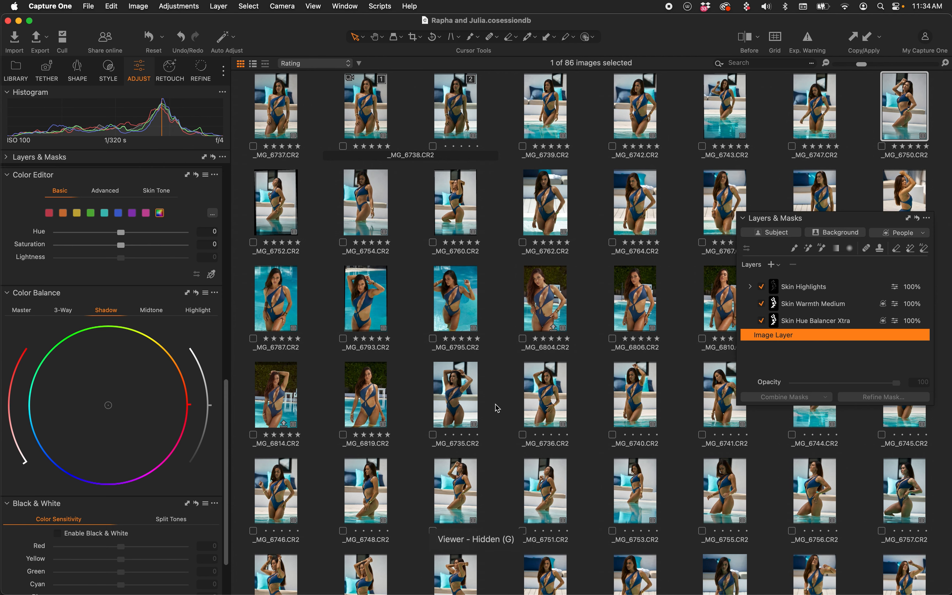
{"action": "left_click", "coordinate": [465, 395]}
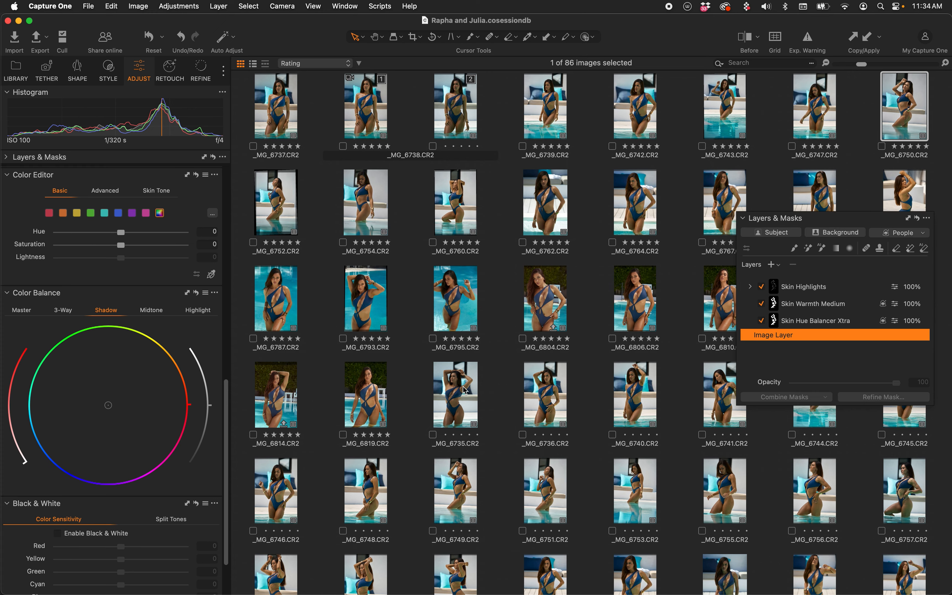
{"action": "left_click", "coordinate": [899, 419], "text": "shift"}
{"action": "key", "text": "g"}
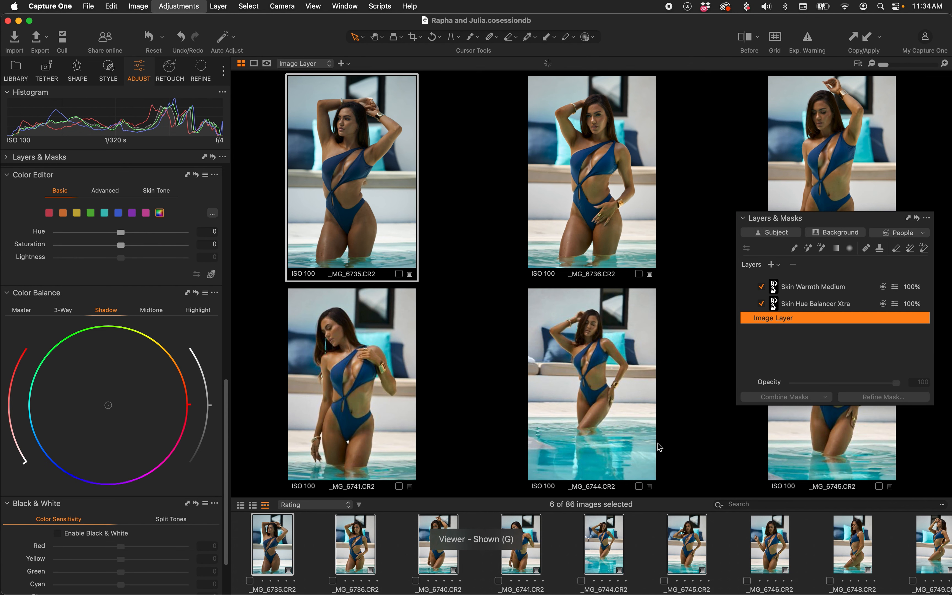
Move the collapsed Layers & Masks tool off the photos and compare all six images before and after several times
{"action": "left_click_drag", "start_coordinate": [839, 220], "coordinate": [716, 177]}
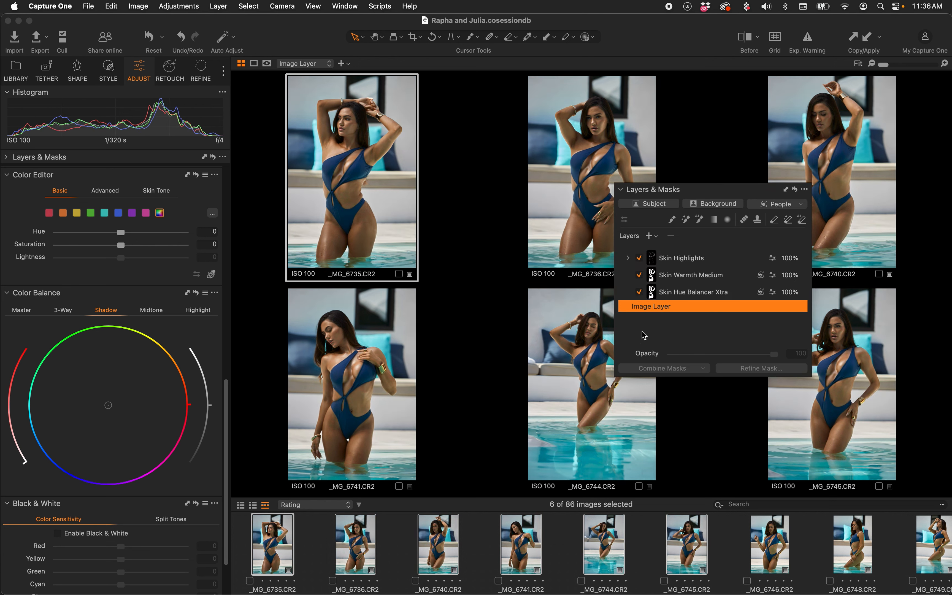
{"action": "left_click_drag", "start_coordinate": [639, 183], "coordinate": [660, 43]}
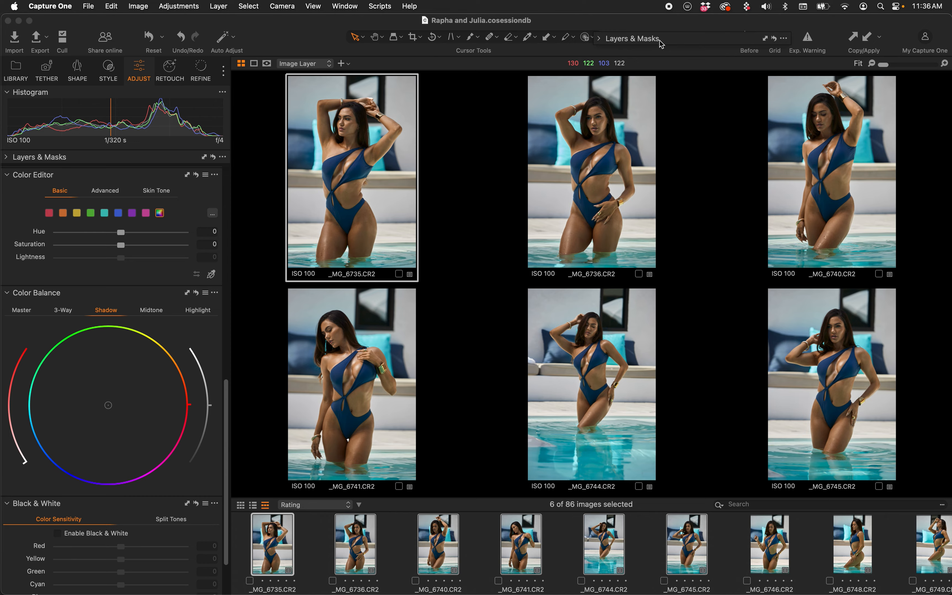
{"action": "mouse_move", "coordinate": [660, 40]}
{"action": "key", "text": "y"}
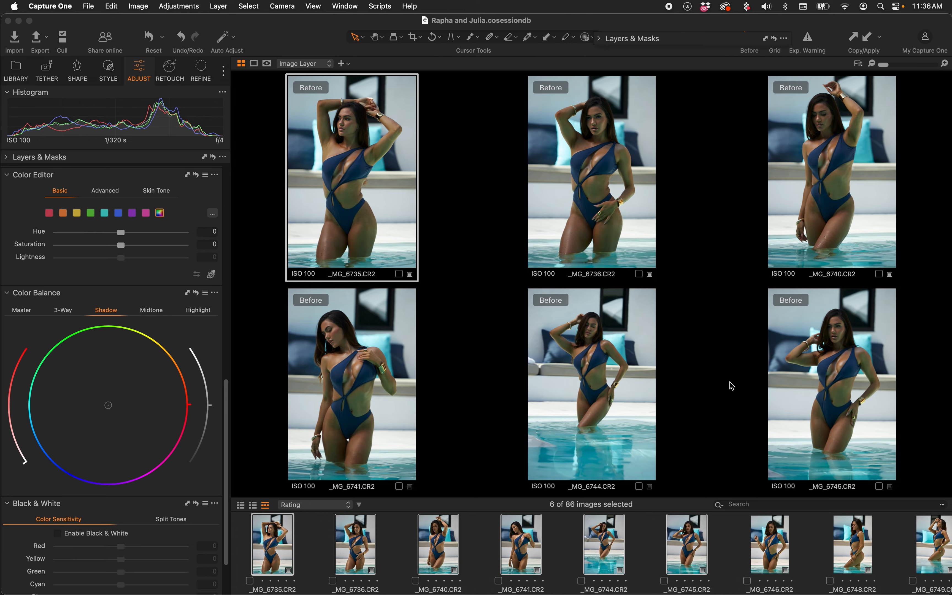
{"action": "key", "text": "y"}
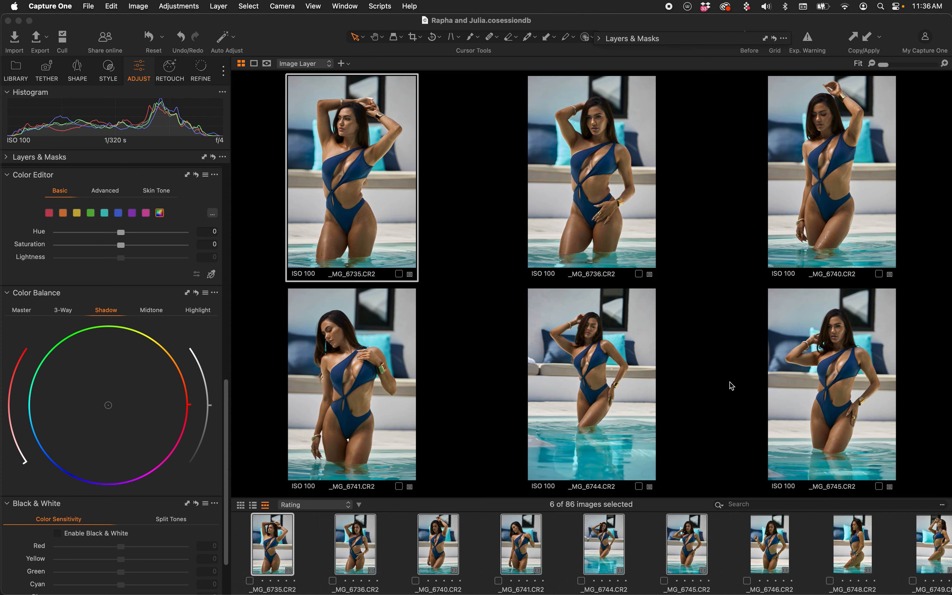
{"action": "key", "text": "y"}
{"action": "key", "text": "y"}
{"action": "key", "text": "y"}
{"action": "key", "text": "y"}
{"action": "key", "text": "y"}
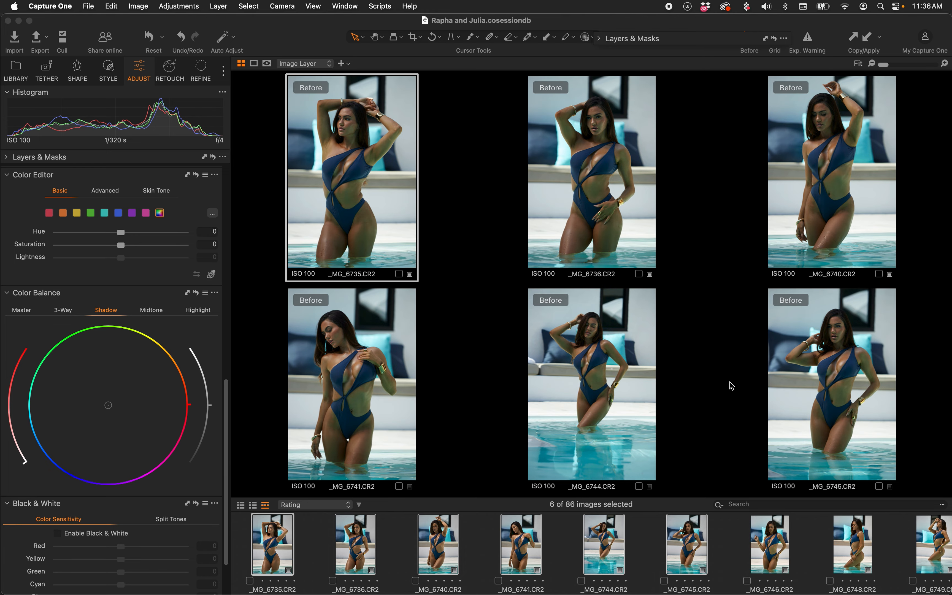
{"action": "key", "text": "y"}
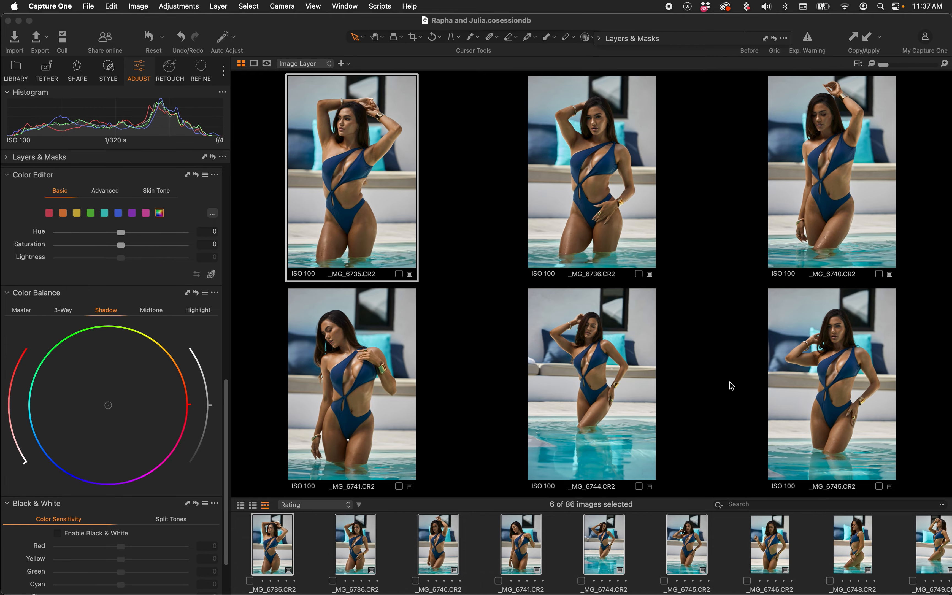
{"action": "key", "text": "y"}
Open _MG_6748, reset its adjustments, and bring up the style list with Layers & Masks expanded beside the photo
{"action": "left_click", "coordinate": [810, 556]}
{"action": "left_click", "coordinate": [856, 548]}
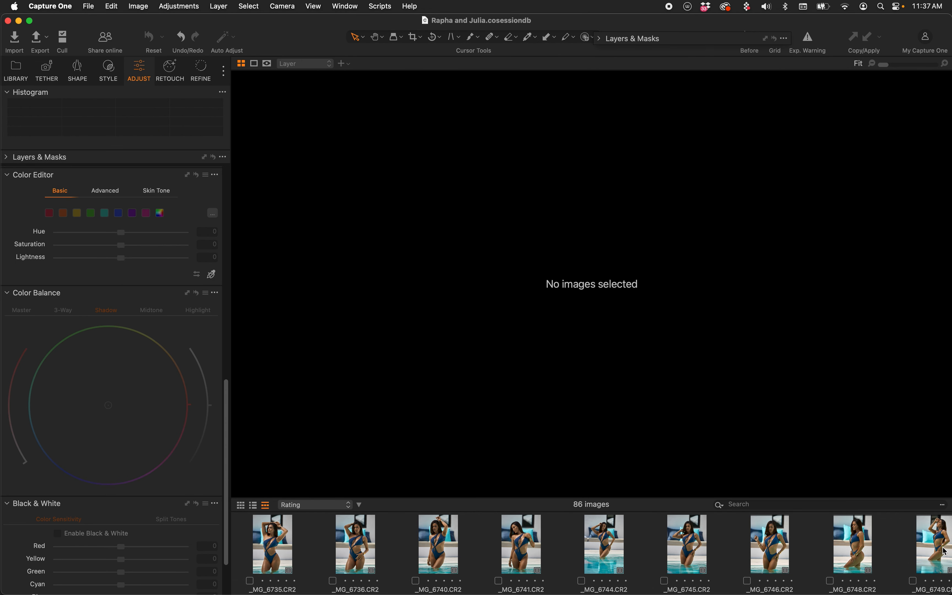
{"action": "left_click", "coordinate": [109, 70]}
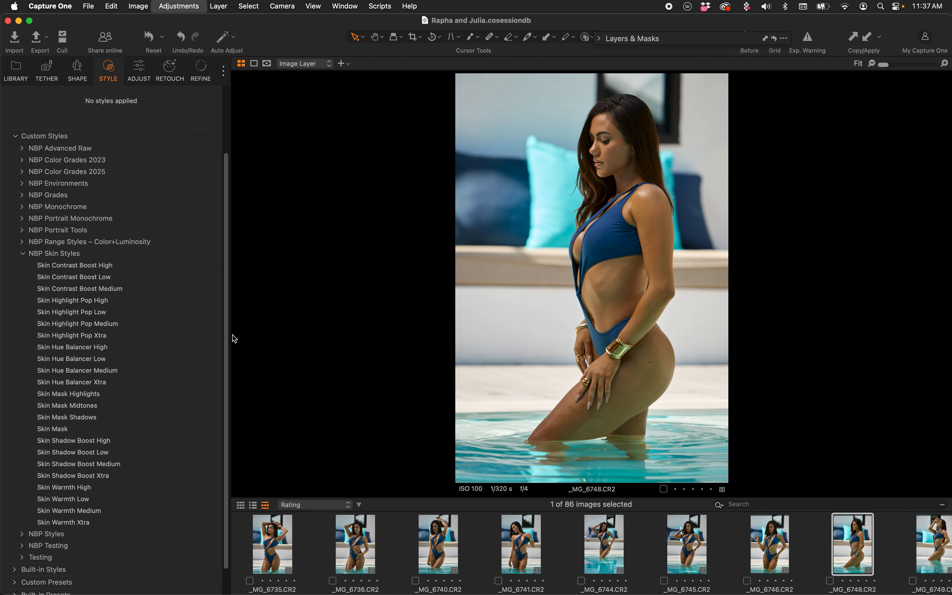
{"action": "left_click", "coordinate": [629, 38]}
{"action": "left_click_drag", "start_coordinate": [665, 41], "coordinate": [818, 165]}
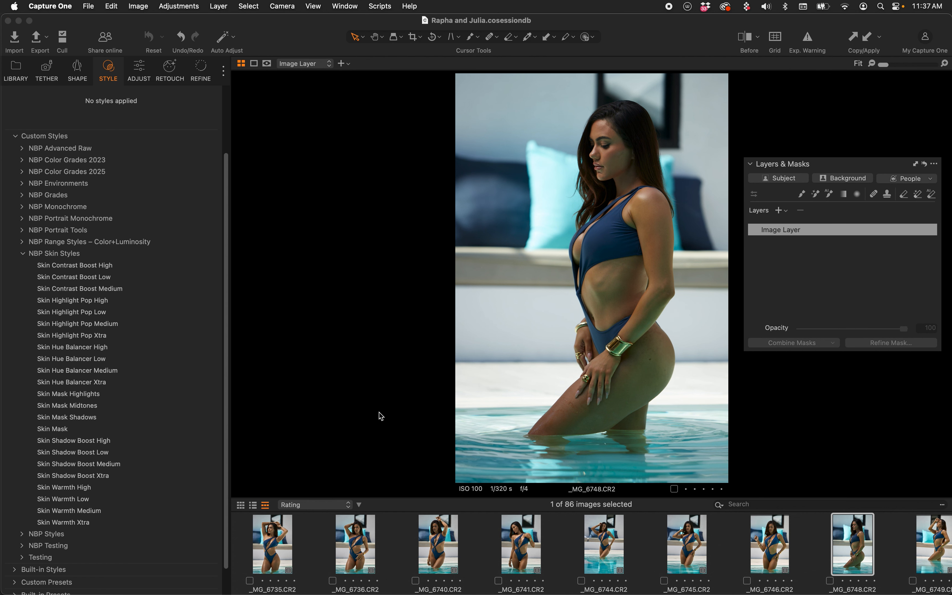
Try the Skin Warmth High style on _MG_6748, toggle its layer to judge the effect, and delete the layer
{"action": "left_click_drag", "start_coordinate": [227, 405], "coordinate": [228, 410]}
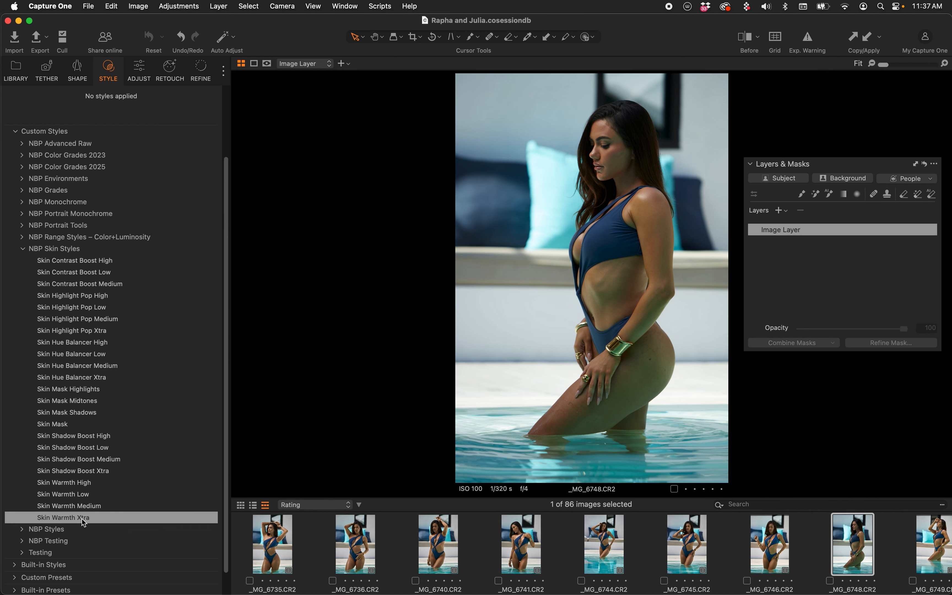
{"action": "left_click", "coordinate": [84, 485]}
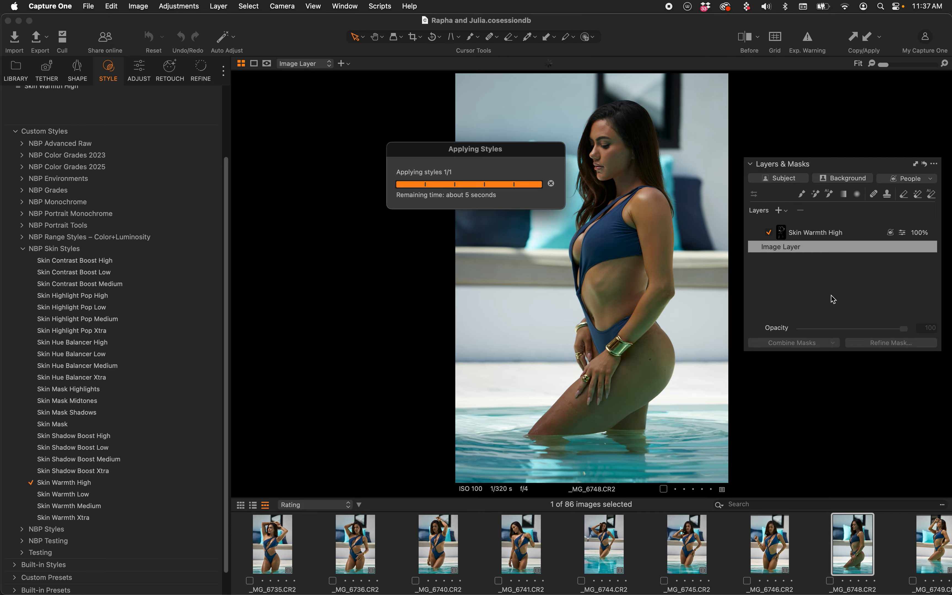
{"action": "left_click", "coordinate": [769, 233]}
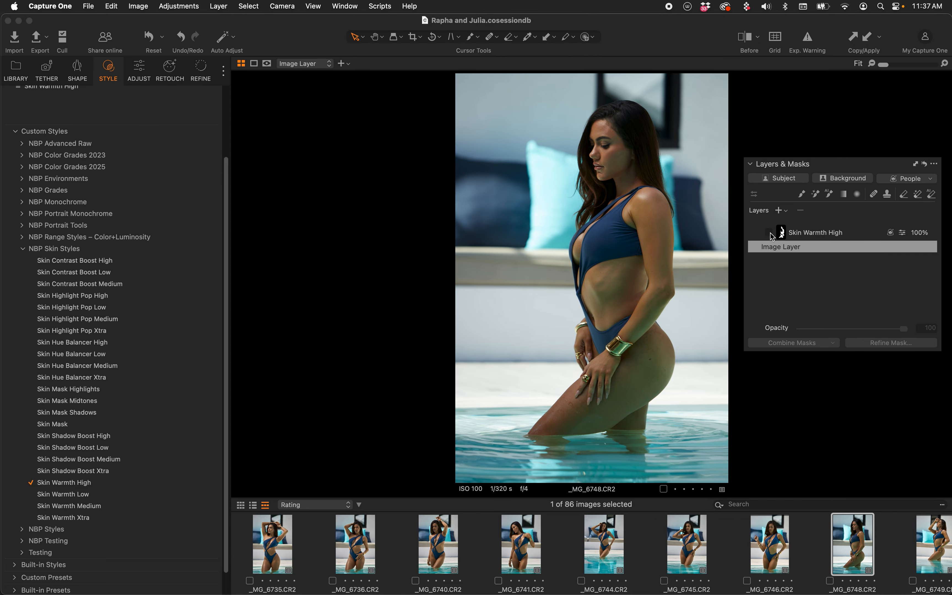
{"action": "left_click", "coordinate": [805, 233]}
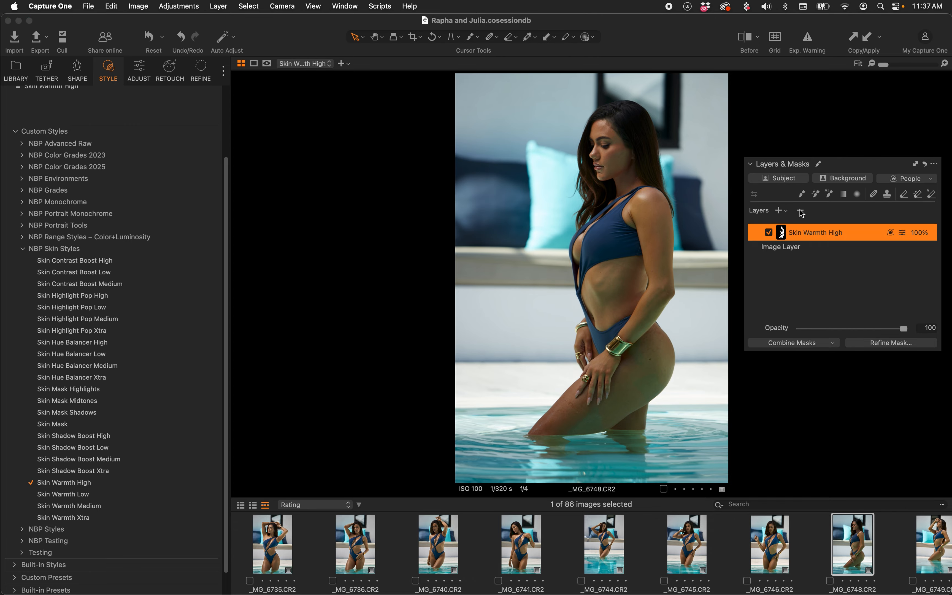
{"action": "left_click", "coordinate": [800, 210]}
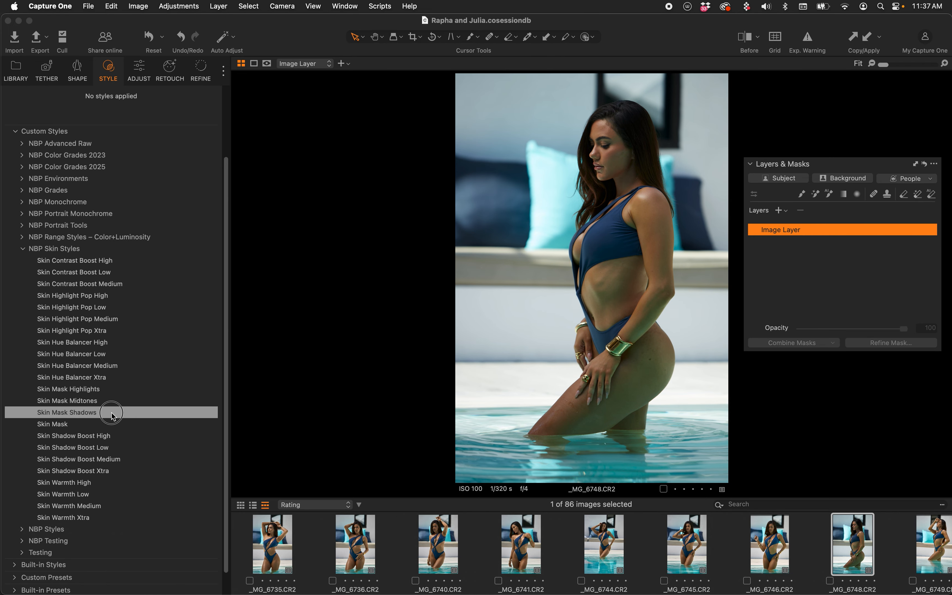
Apply the Skin Mask Shadows style to _MG_6748
{"action": "left_click", "coordinate": [99, 413]}
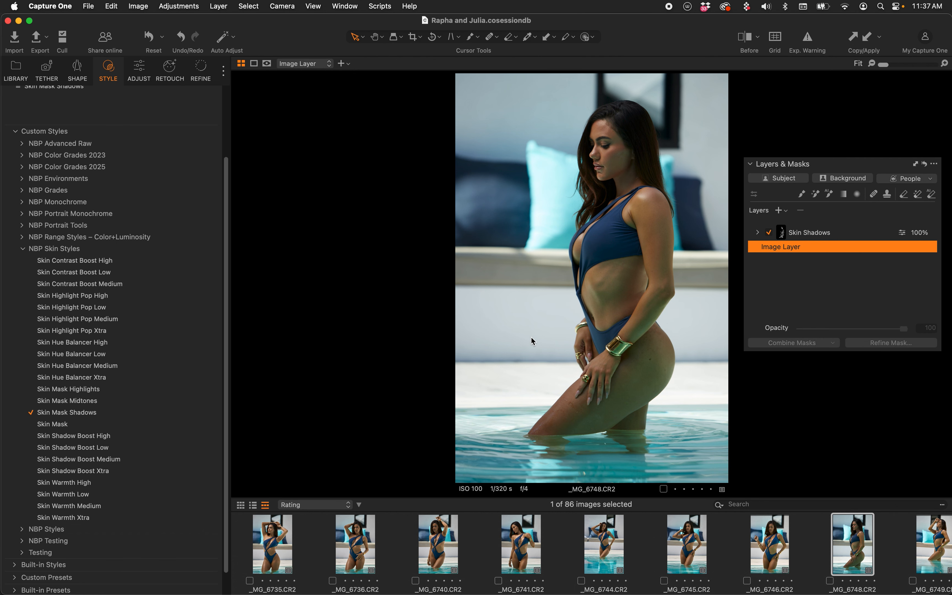
Try lifting the Luma curve's midpoint on the Skin Shadows layer of _MG_6748 after checking its mask, and delete the layer
{"action": "left_click", "coordinate": [142, 68]}
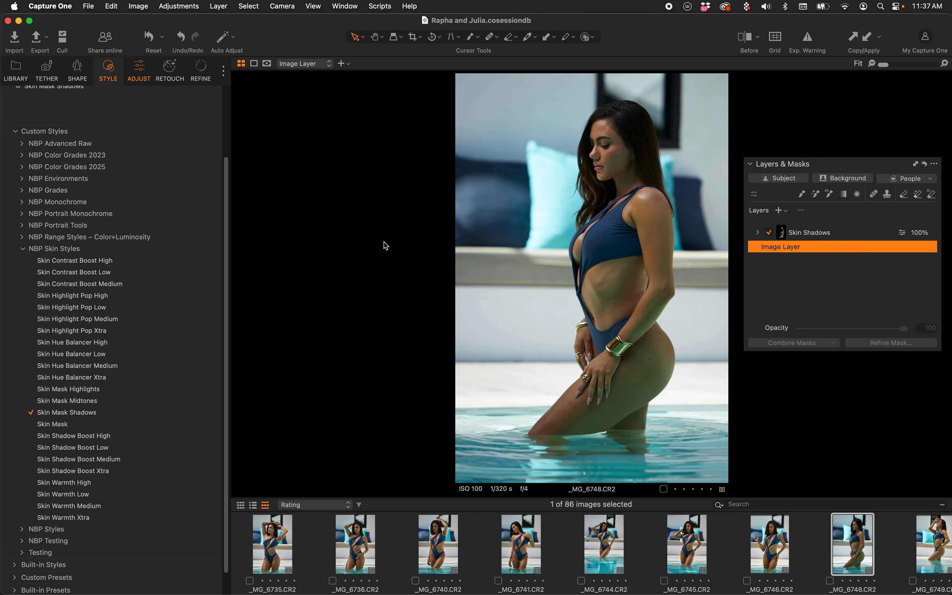
{"action": "left_click", "coordinate": [802, 233]}
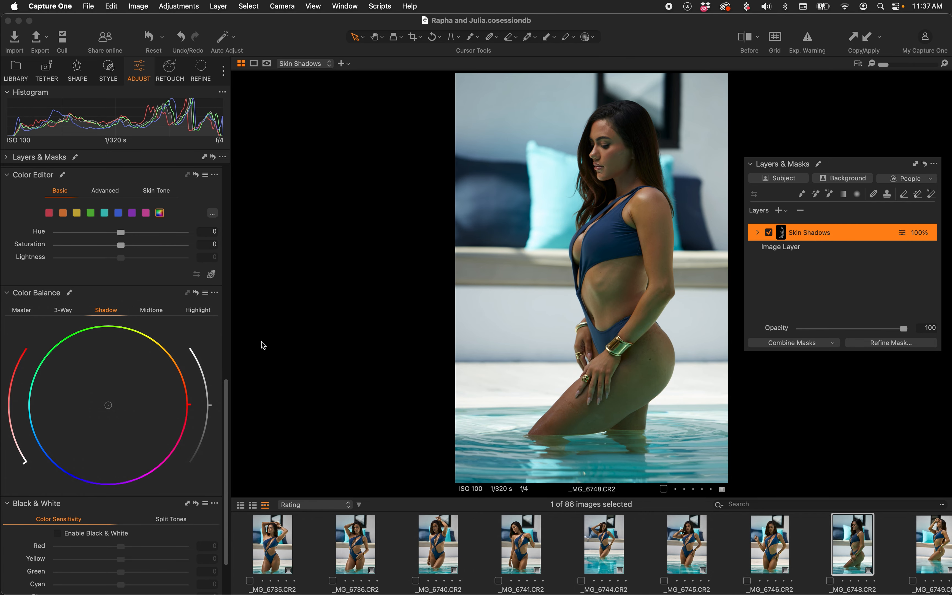
{"action": "key", "text": "m"}
{"action": "key", "text": "m"}
{"action": "scroll", "coordinate": [212, 256], "scroll_direction": "up", "scroll_amount": 10}
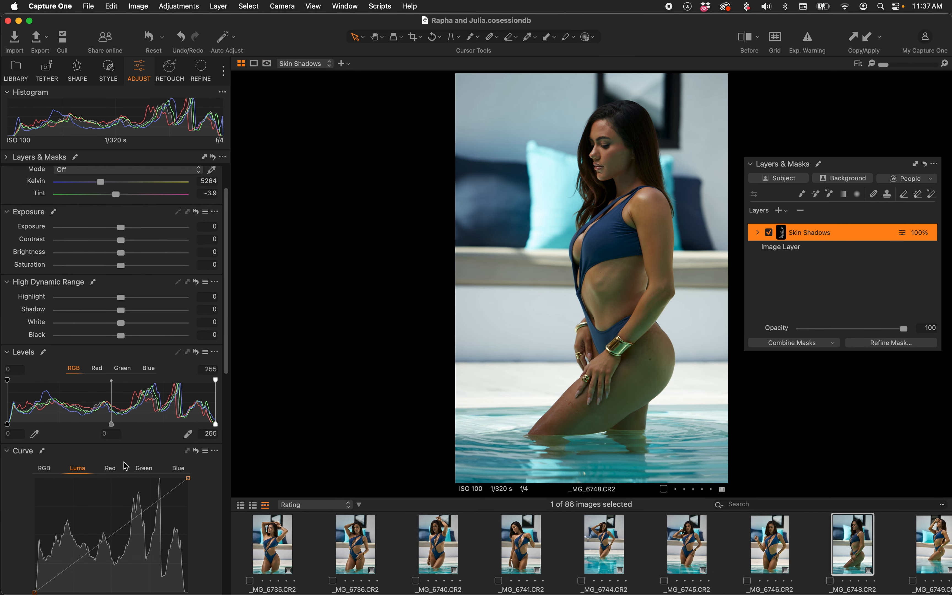
{"action": "left_click_drag", "start_coordinate": [111, 536], "coordinate": [106, 530]}
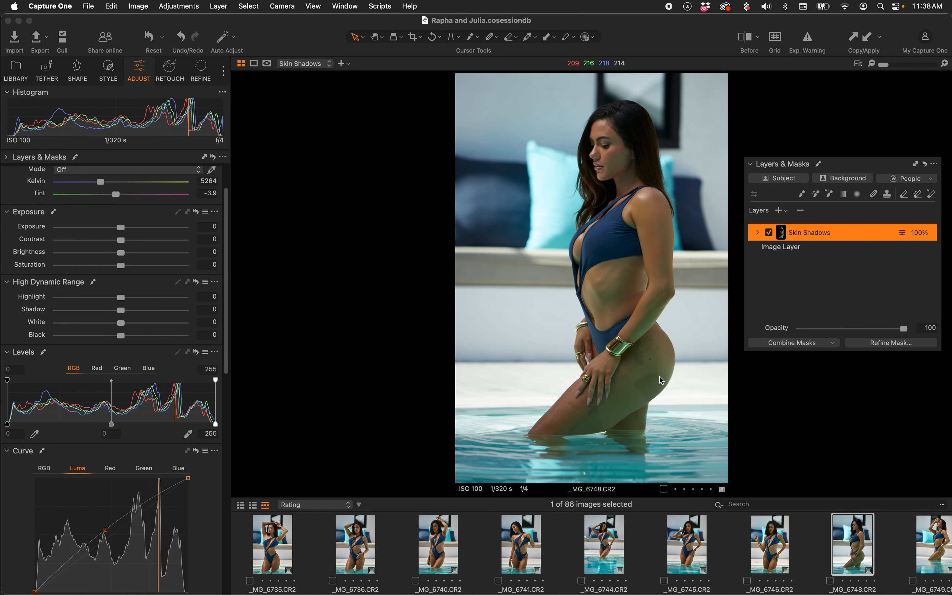
{"action": "left_click", "coordinate": [799, 211]}
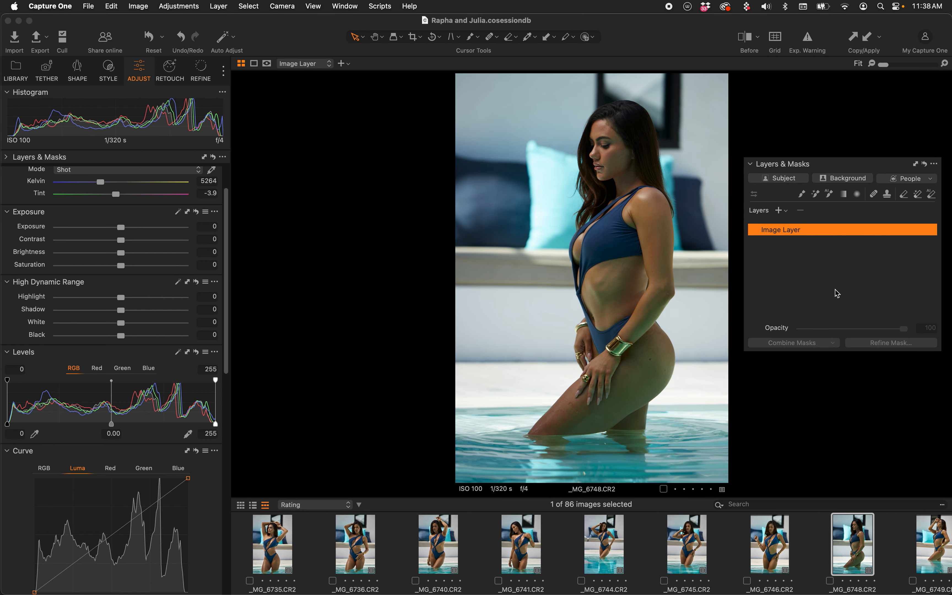
Open _MG_6745, reset its adjustments, and bring up the style list
{"action": "left_click", "coordinate": [606, 550]}
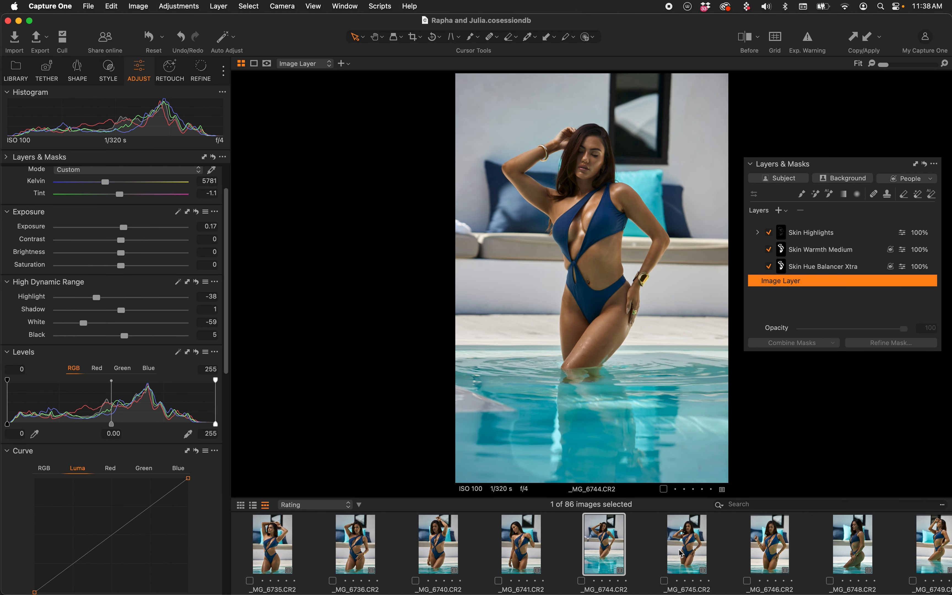
{"action": "left_click", "coordinate": [686, 550]}
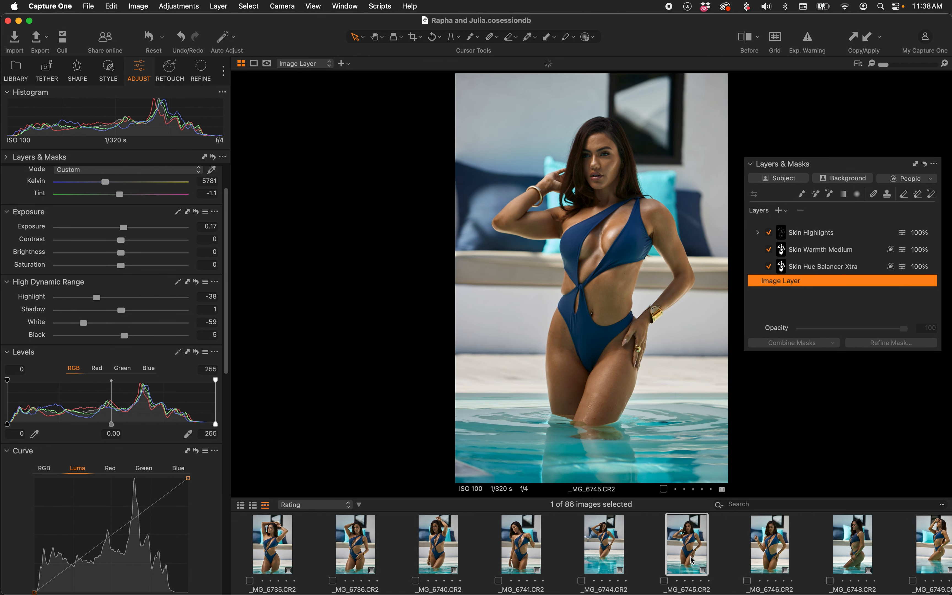
{"action": "key", "text": "super+r"}
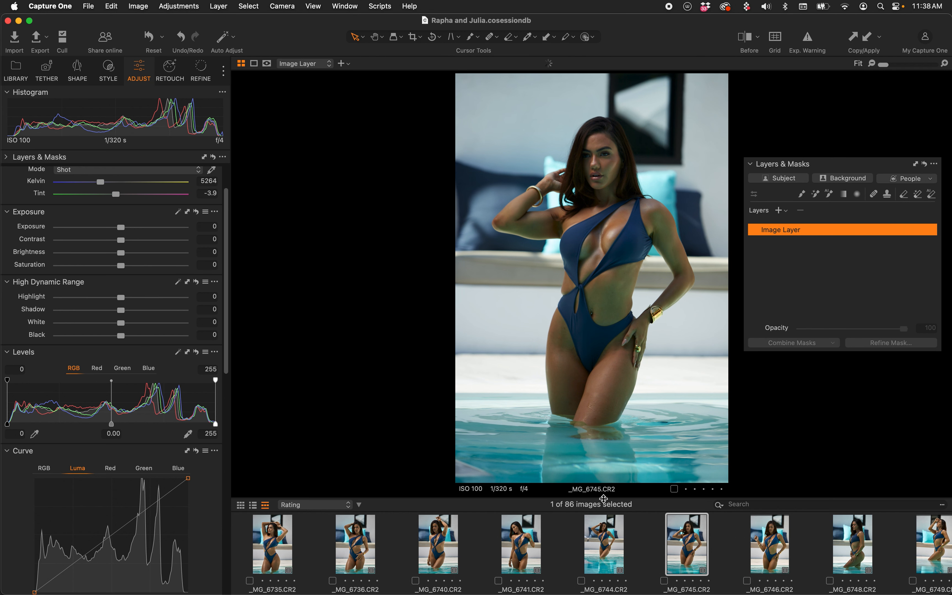
{"action": "left_click", "coordinate": [112, 75]}
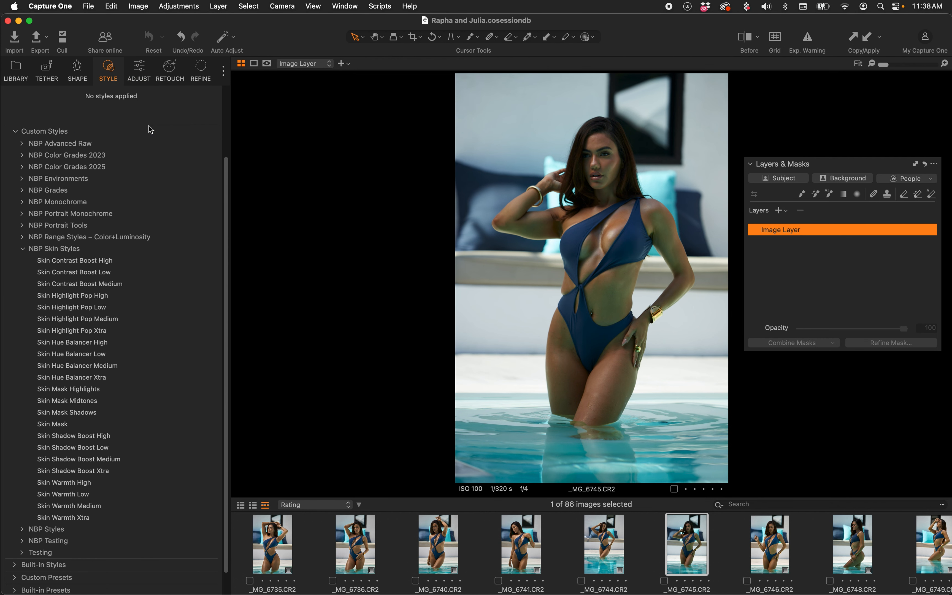
Apply the Skin Mask Midtones style to _MG_6745 and check the Skin Midtones layer's mask overlay
{"action": "left_click", "coordinate": [148, 403]}
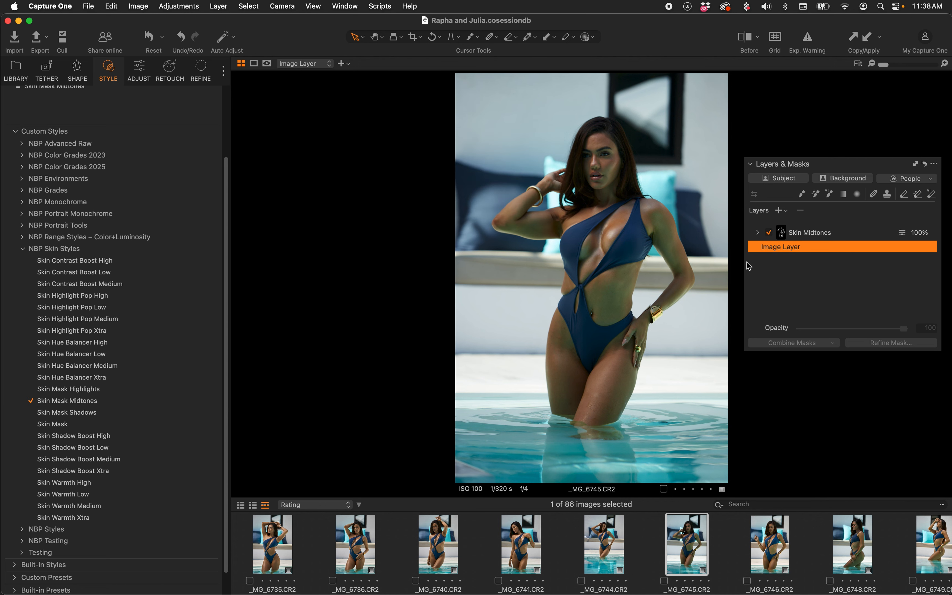
{"action": "left_click", "coordinate": [835, 234]}
{"action": "key", "text": "m"}
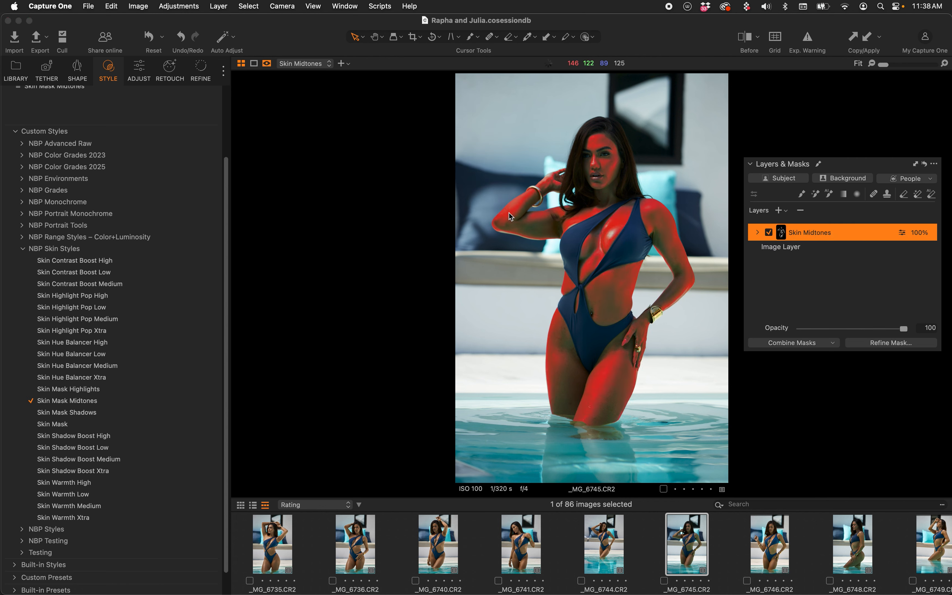
{"action": "key", "text": "m"}
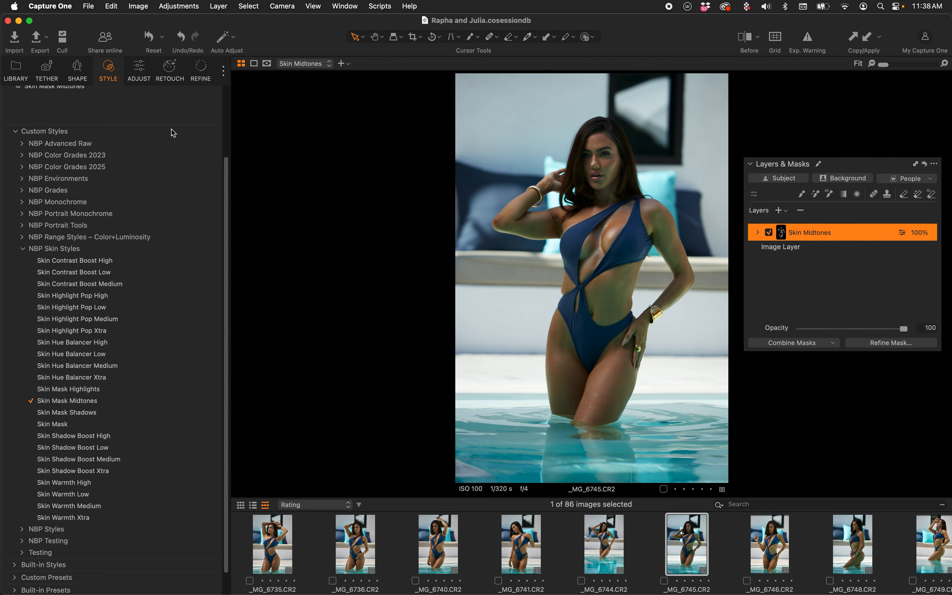
Try brightening the Skin Midtones layer with a raised Luma curve midpoint, toggle the layer to compare, and delete it
{"action": "left_click", "coordinate": [139, 70]}
{"action": "left_click_drag", "start_coordinate": [227, 303], "coordinate": [228, 359]}
{"action": "left_click_drag", "start_coordinate": [115, 402], "coordinate": [106, 394]}
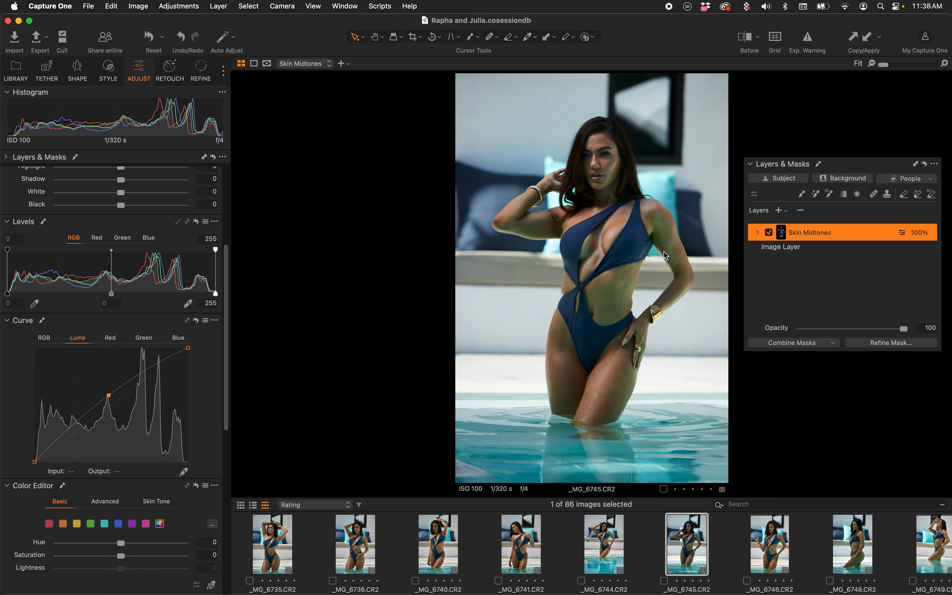
{"action": "left_click", "coordinate": [769, 232]}
{"action": "left_click", "coordinate": [769, 233]}
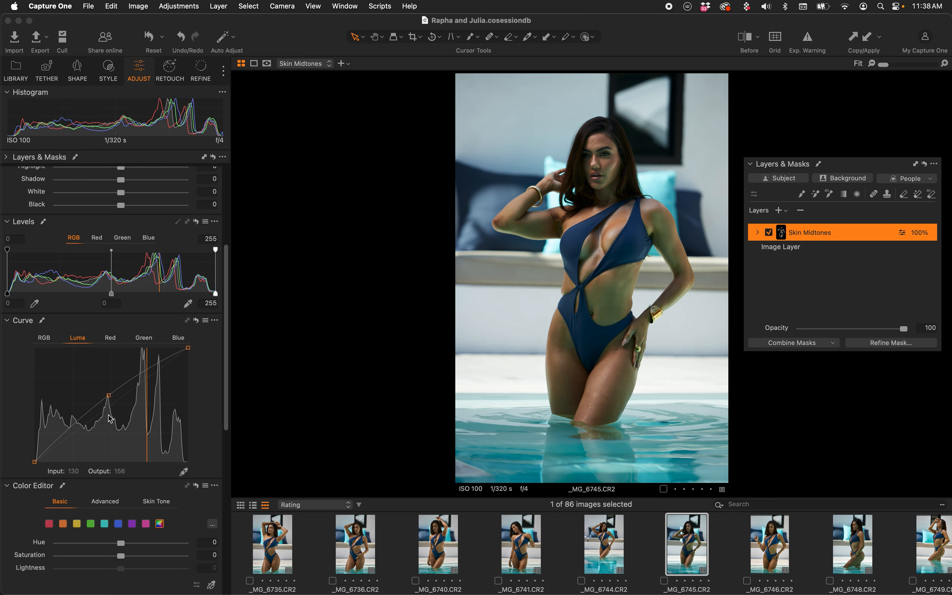
{"action": "left_click", "coordinate": [769, 233]}
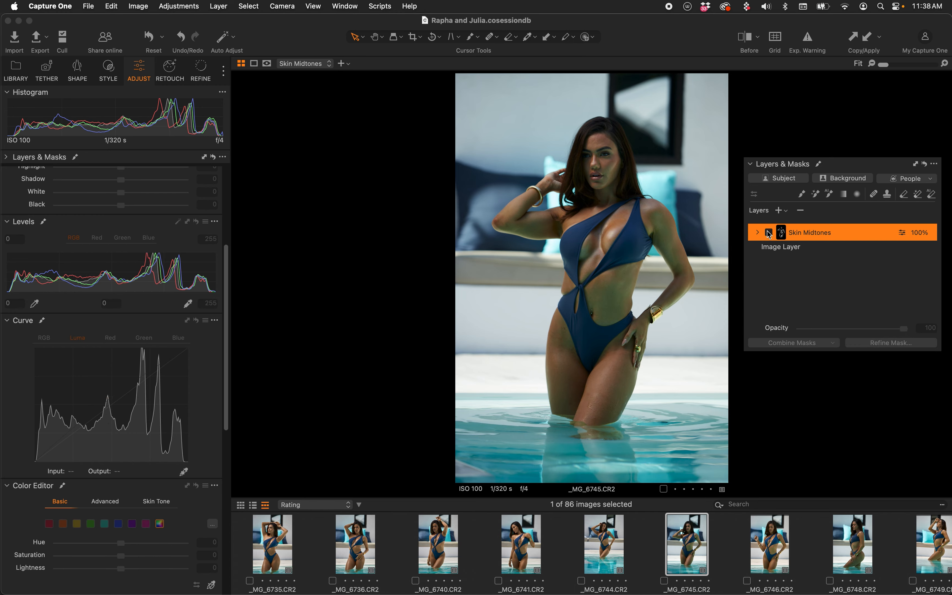
{"action": "left_click", "coordinate": [769, 233]}
{"action": "left_click", "coordinate": [800, 210]}
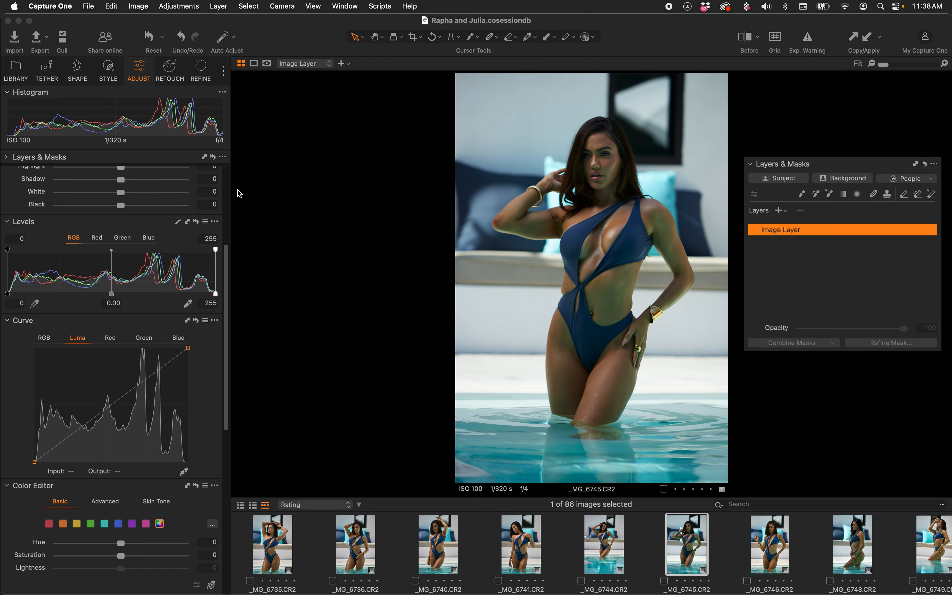
Try the Skin Contrast Boost Medium style on _MG_6745 and delete its layer
{"action": "left_click", "coordinate": [114, 75]}
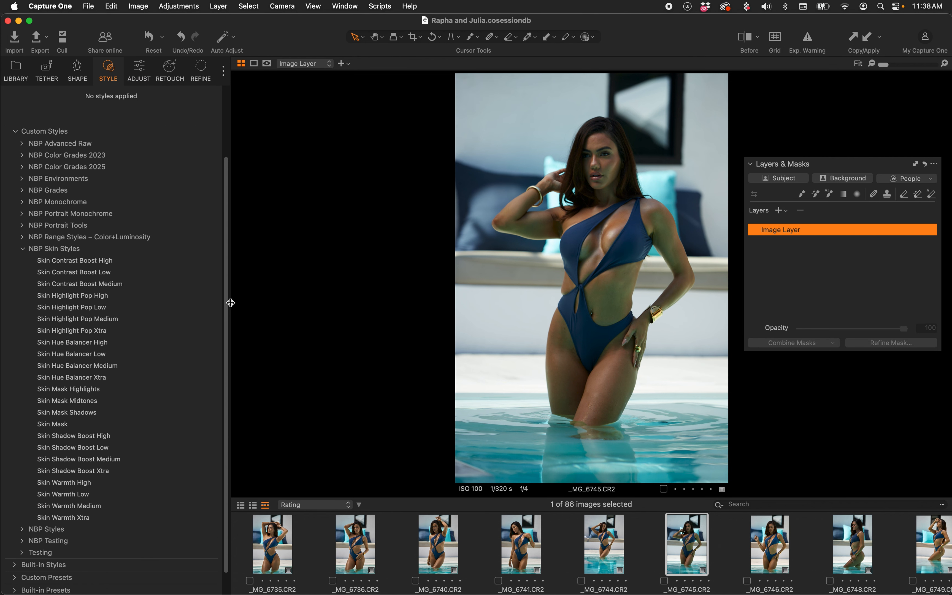
{"action": "scroll", "coordinate": [228, 303], "scroll_direction": "down", "scroll_amount": 2}
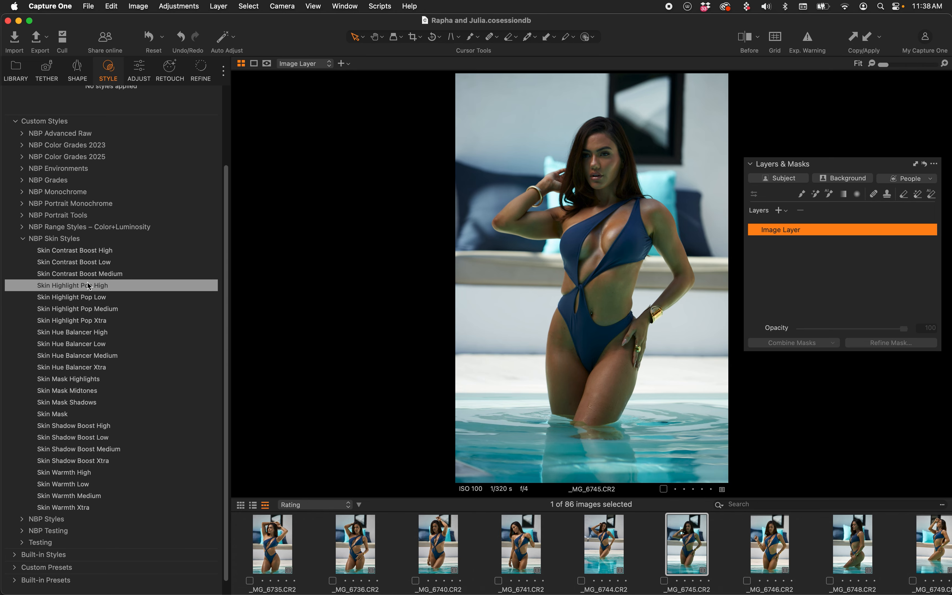
{"action": "left_click", "coordinate": [109, 274]}
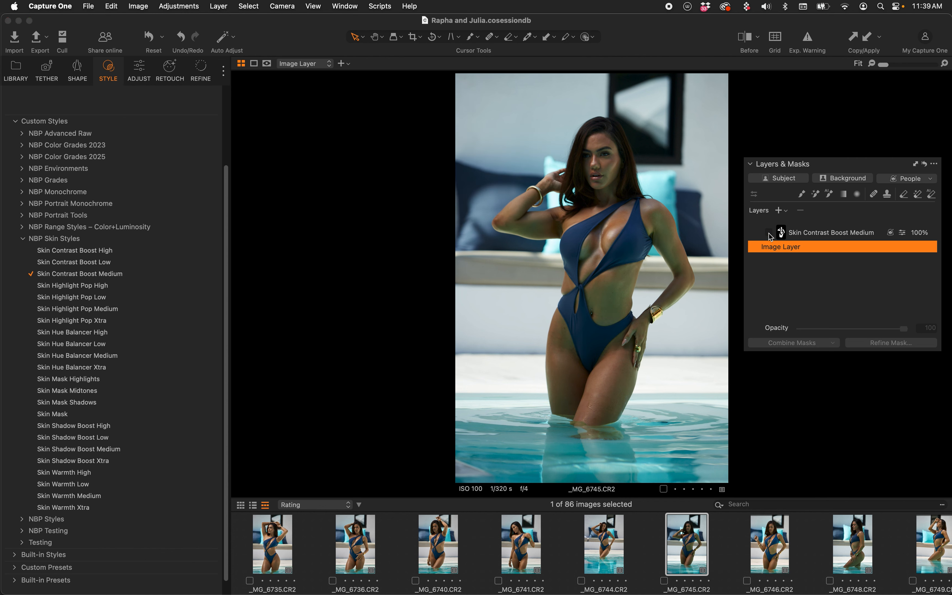
{"action": "left_click", "coordinate": [804, 233]}
{"action": "left_click", "coordinate": [800, 211]}
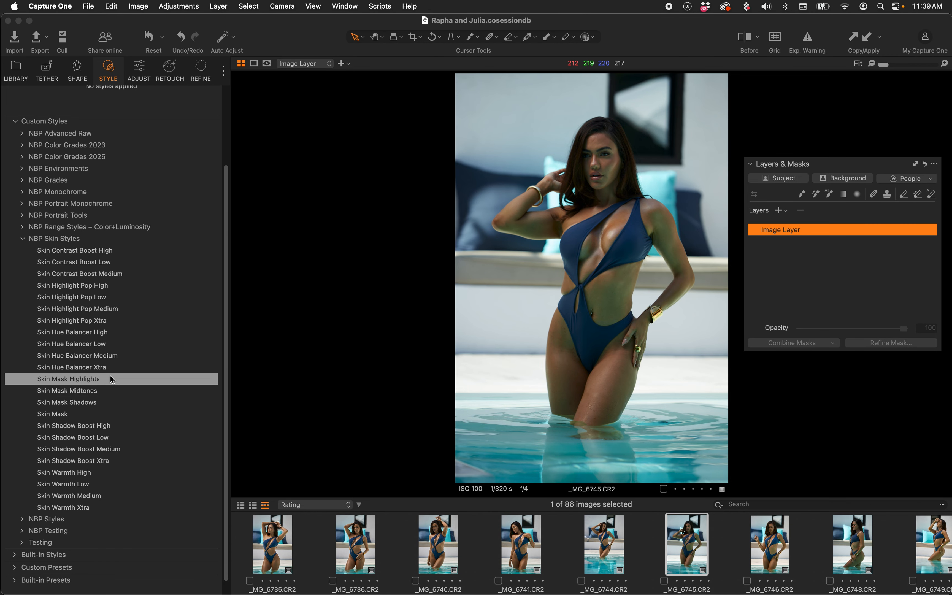
Apply the Skin Hue Balancer Xtra and Skin Mask styles to _MG_6745 and select the Skin layer
{"action": "left_click", "coordinate": [85, 369]}
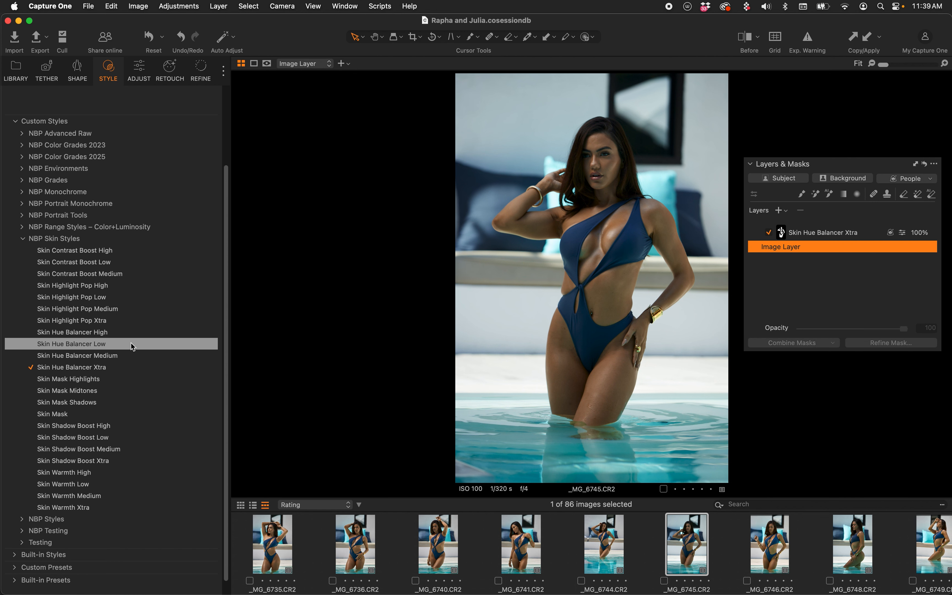
{"action": "left_click", "coordinate": [77, 415]}
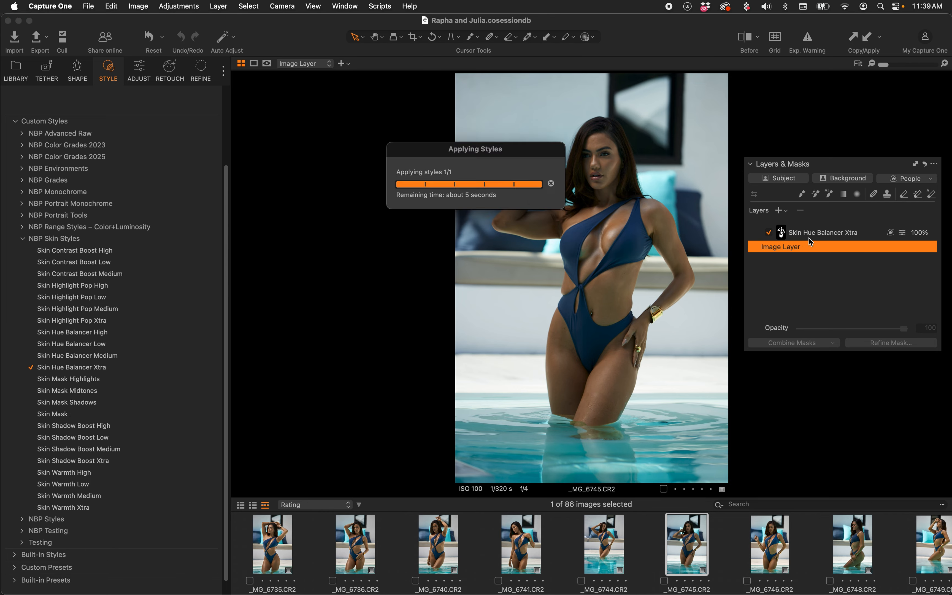
{"action": "left_click", "coordinate": [796, 235]}
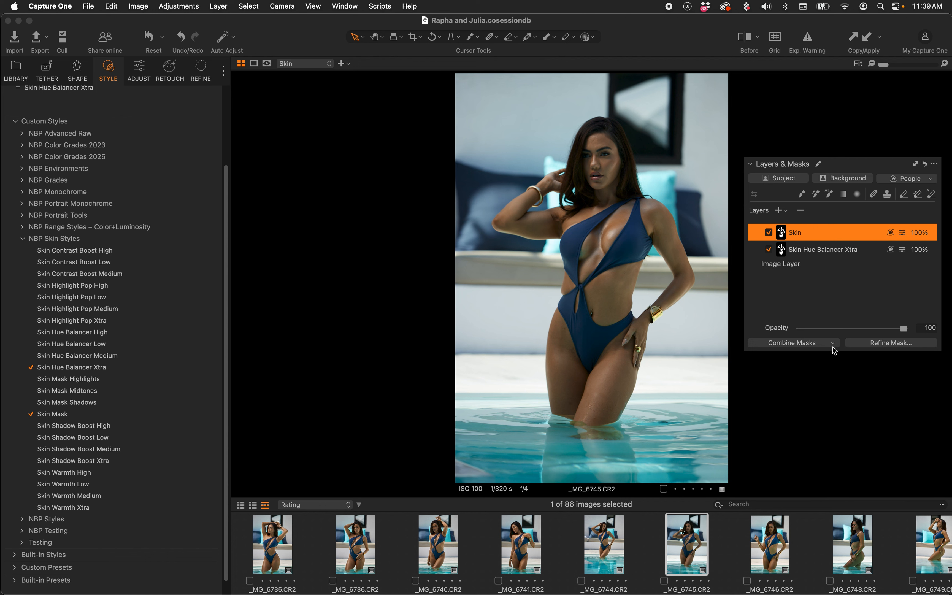
Raise the exposure slightly on the Skin layer of _MG_6745
{"action": "key", "text": "q"}
{"action": "scroll", "coordinate": [833, 347], "scroll_direction": "up", "scroll_amount": 1}
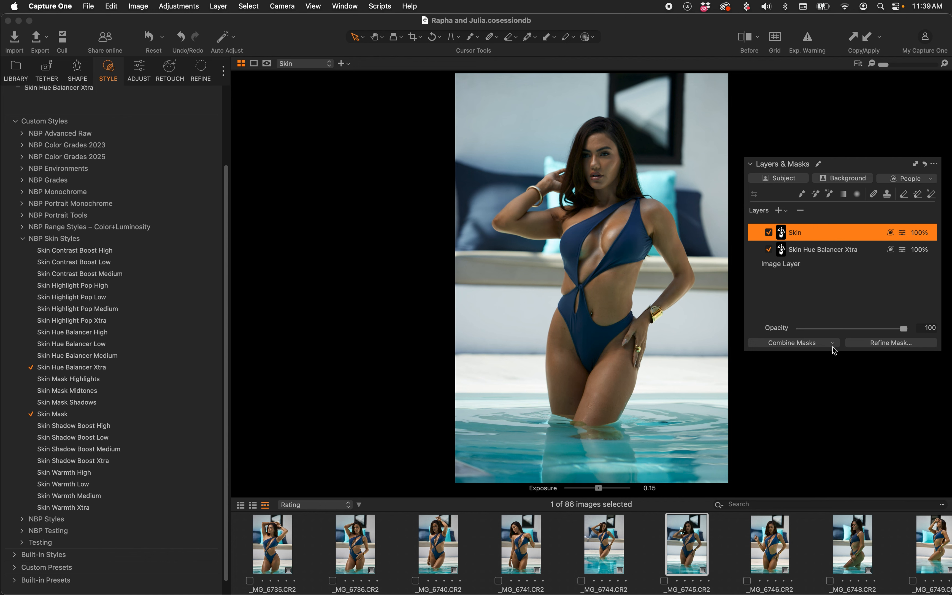
{"action": "scroll", "coordinate": [832, 347], "scroll_direction": "up", "scroll_amount": 2}
{"action": "scroll", "coordinate": [832, 347], "scroll_direction": "down", "scroll_amount": 2}
{"action": "scroll", "coordinate": [833, 347], "scroll_direction": "up", "scroll_amount": 1}
{"action": "scroll", "coordinate": [833, 347], "scroll_direction": "down", "scroll_amount": 1}
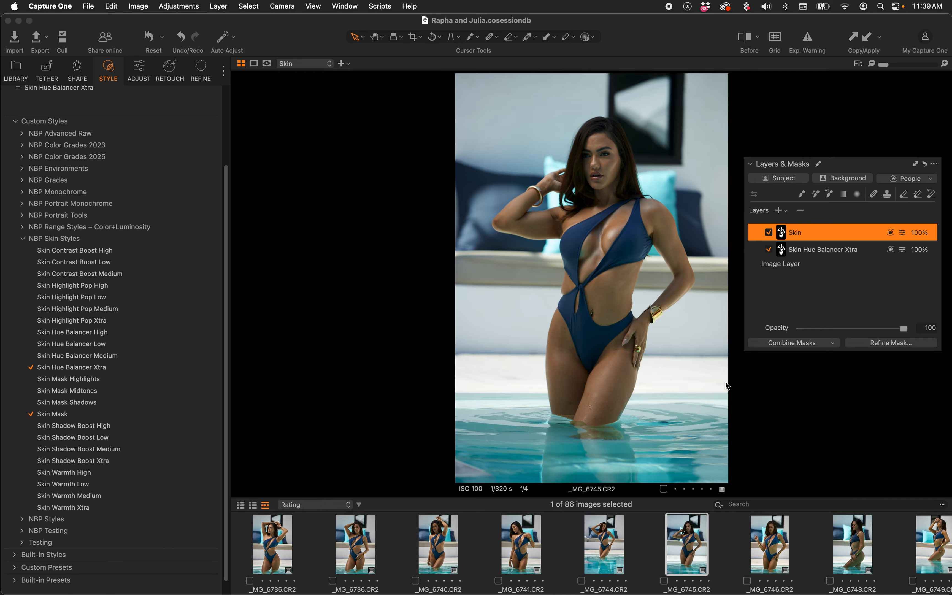
Compare _MG_6745 before and after several times, and reset all its adjustments
{"action": "key", "text": "y"}
{"action": "key", "text": "y"}
{"action": "key", "text": "y"}
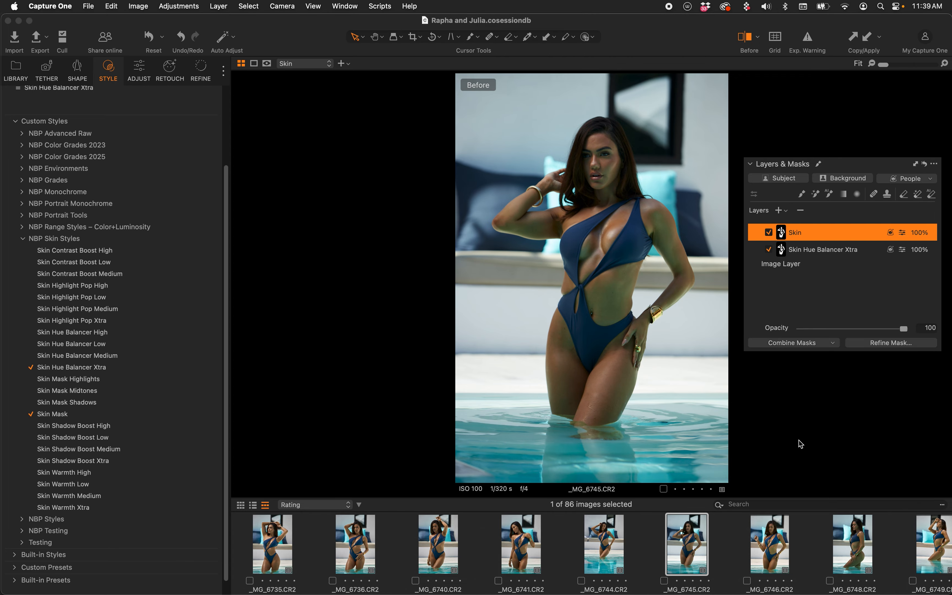
{"action": "key", "text": "y"}
{"action": "key", "text": "y"}
{"action": "key", "text": "y"}
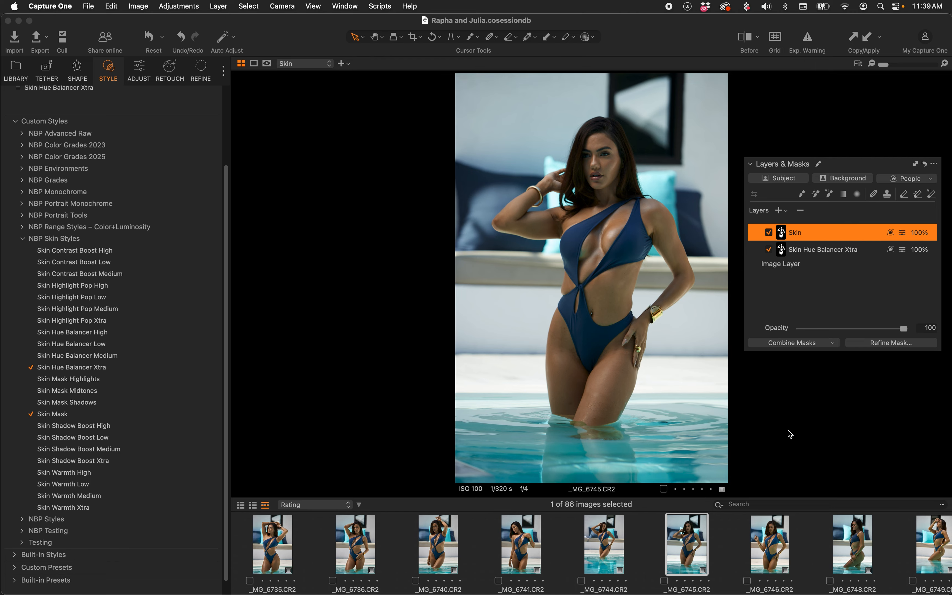
{"action": "key", "text": "super+r"}
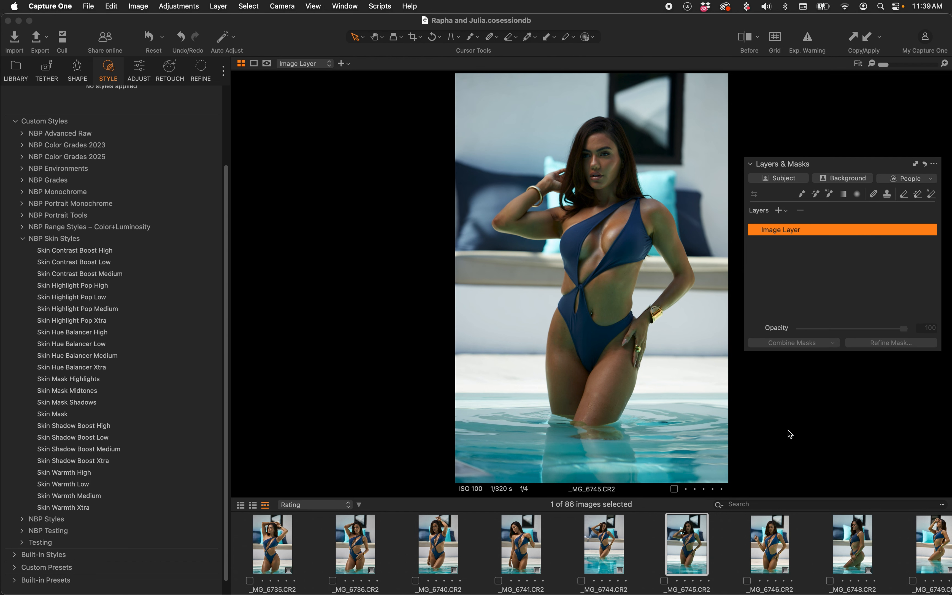